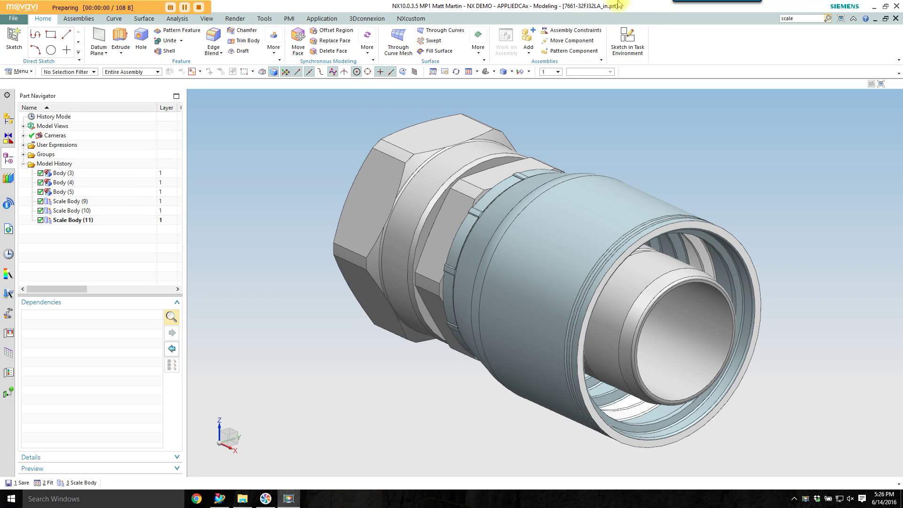
- Switch to mechanical routing and start a new fitting port through Qualify Part with the Fitting part type
click(325, 19)
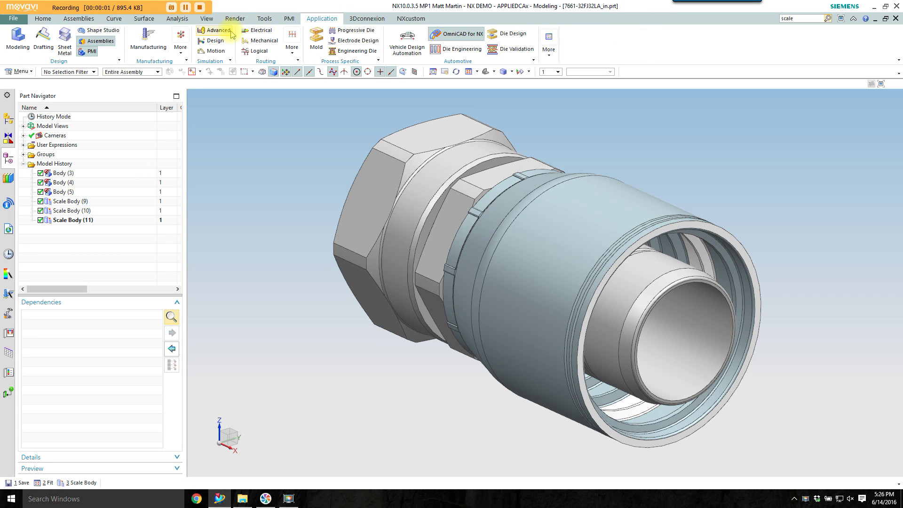
click(264, 41)
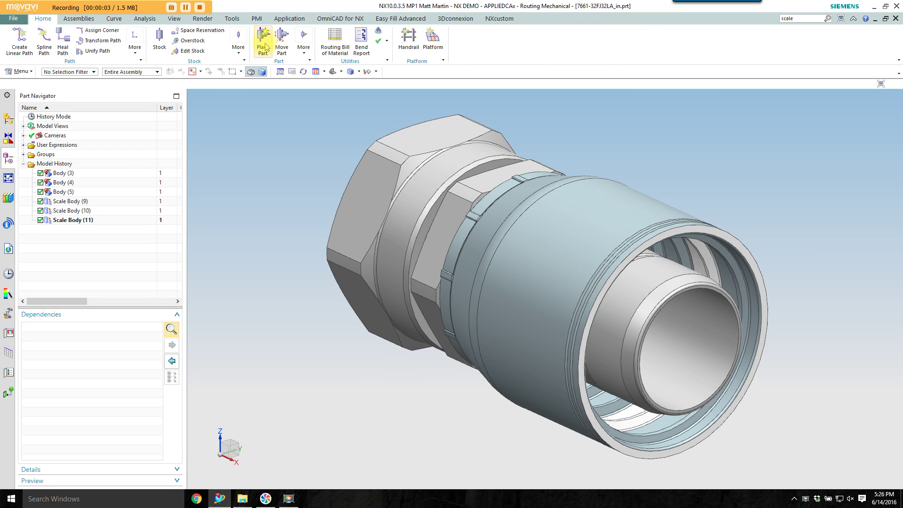
click(303, 50)
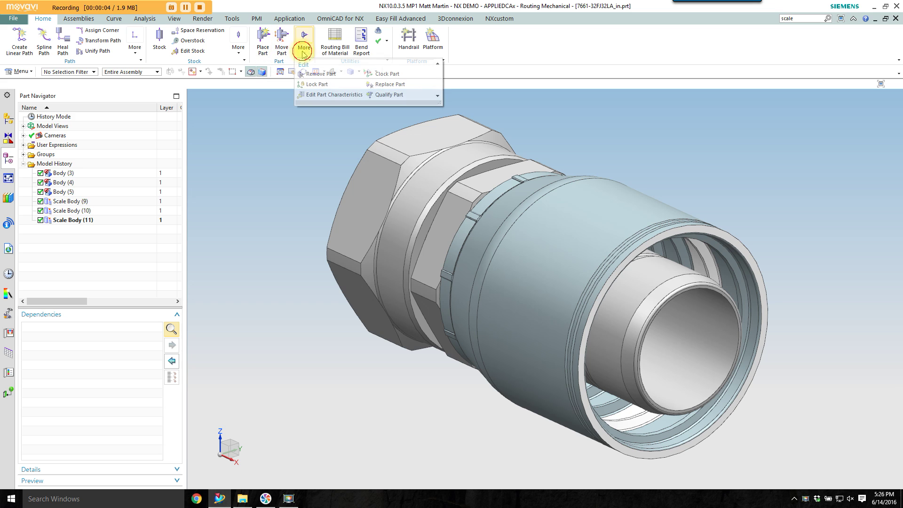
click(390, 95)
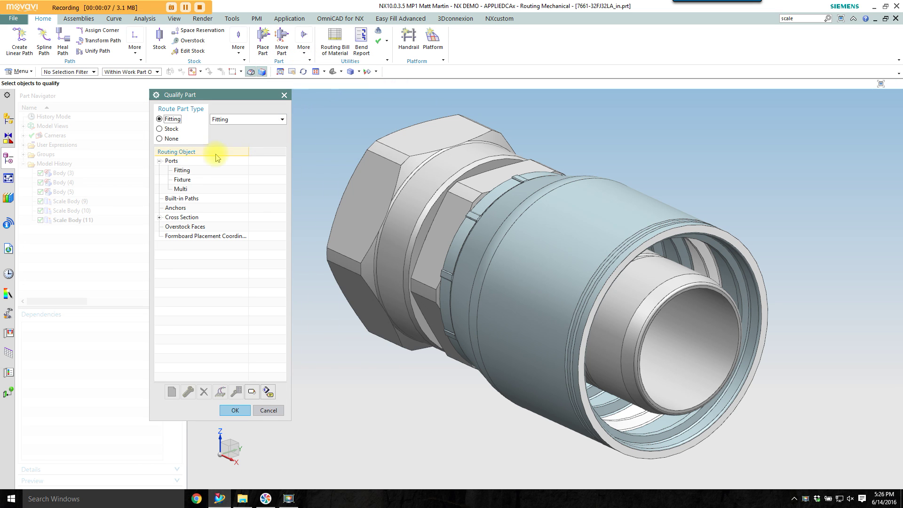
click(215, 176)
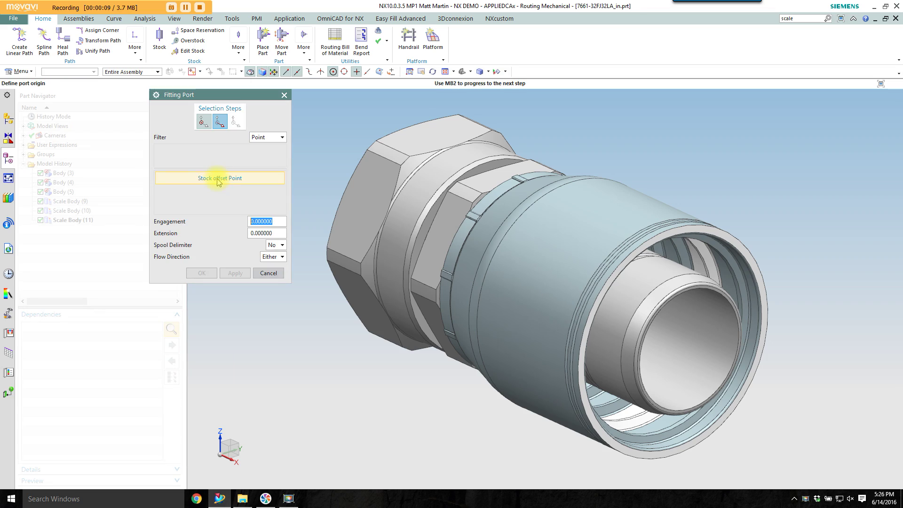
- Set the fitting port's origin at the arc center of a circular edge on the fitting, with an extension of 2.6
scroll(467, 264, up, 5)
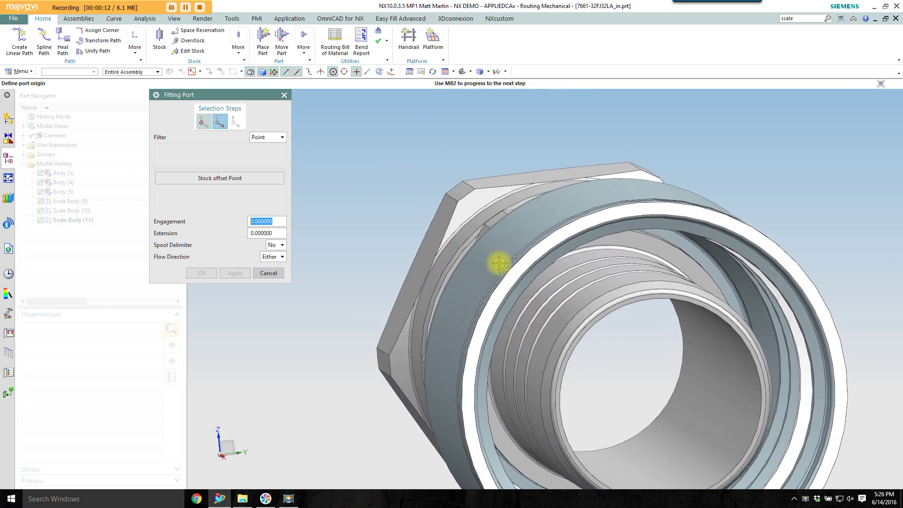
click(580, 218)
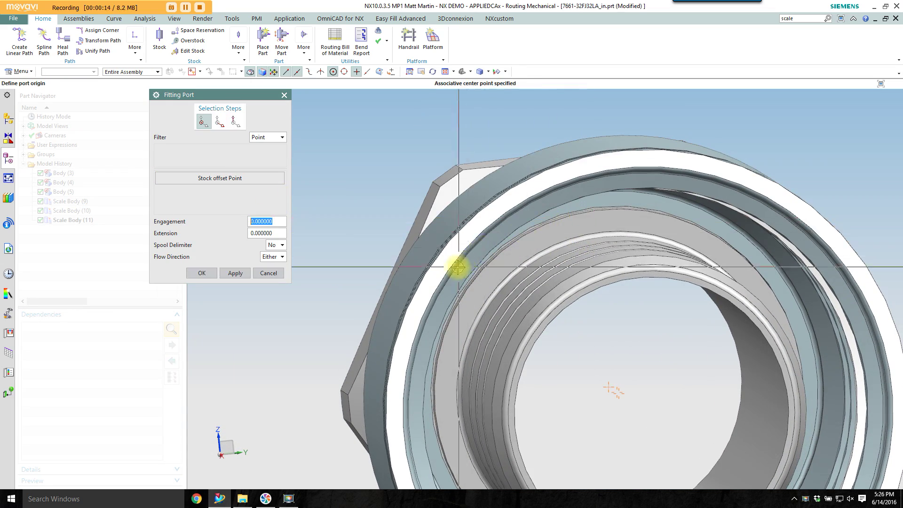
middle_drag(459, 266, 300, 241)
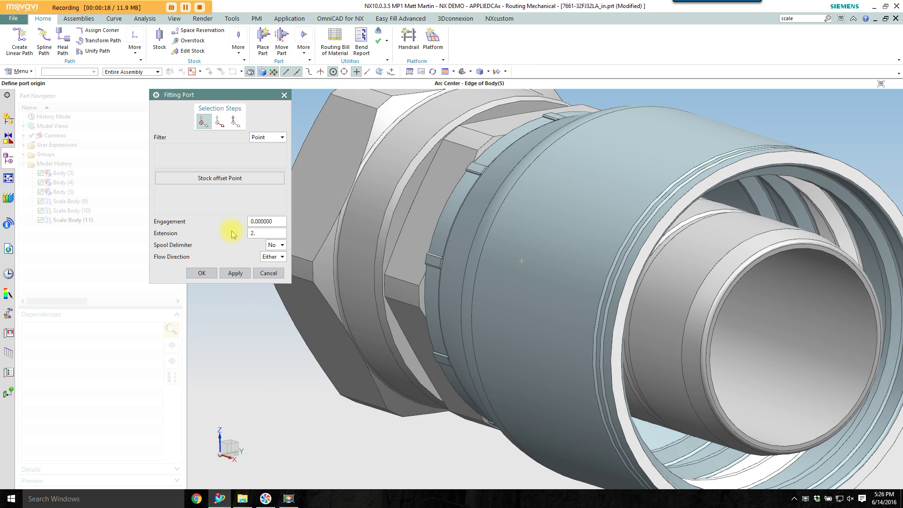
scroll(232, 237, down, 4)
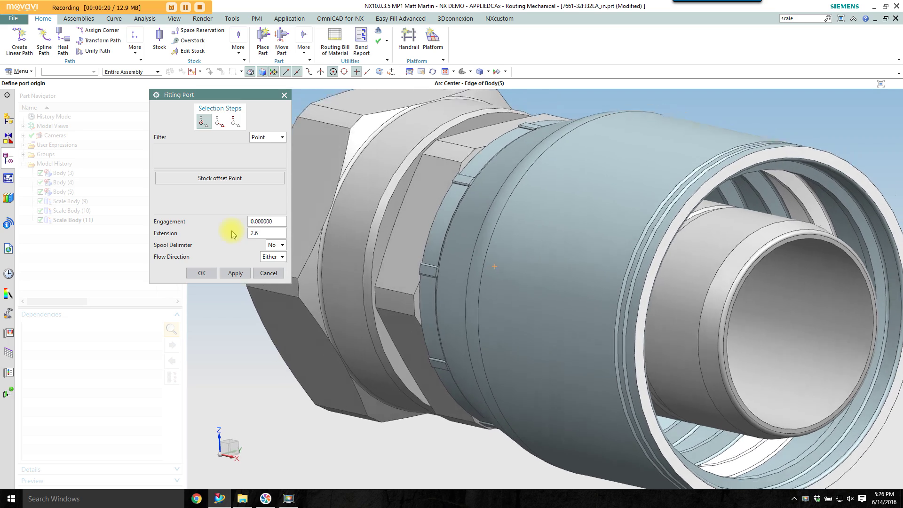
- Align the port vector along the fitting axis toward the open hose end, apply the port and leave Qualify Part
click(220, 122)
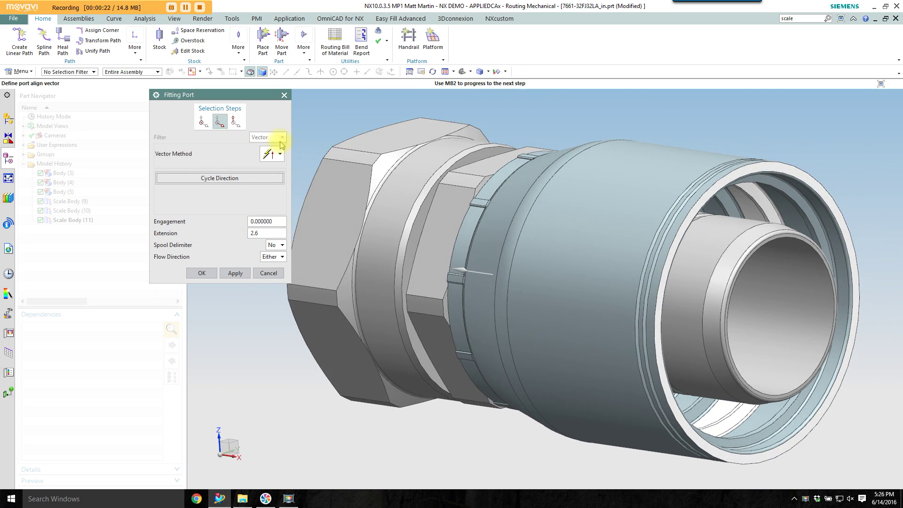
middle_drag(567, 284, 524, 292)
scroll(524, 292, up, 1)
click(621, 181)
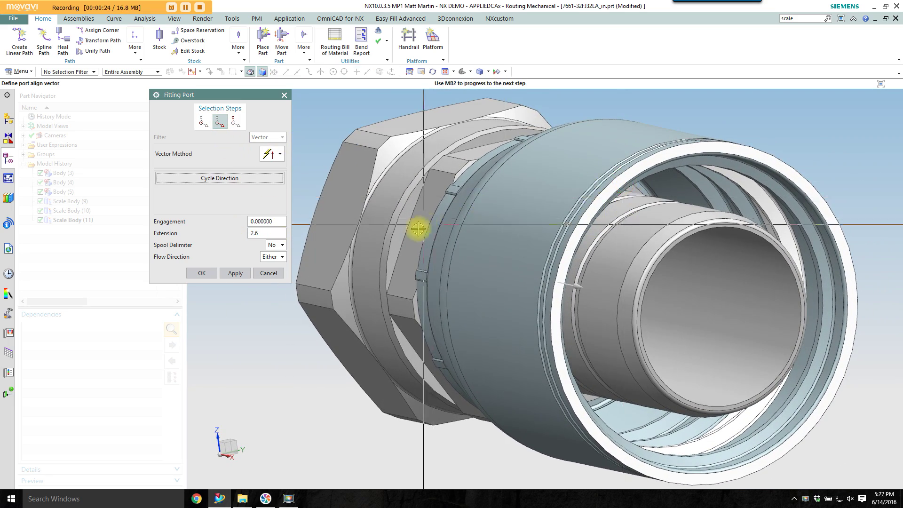
click(235, 273)
click(268, 275)
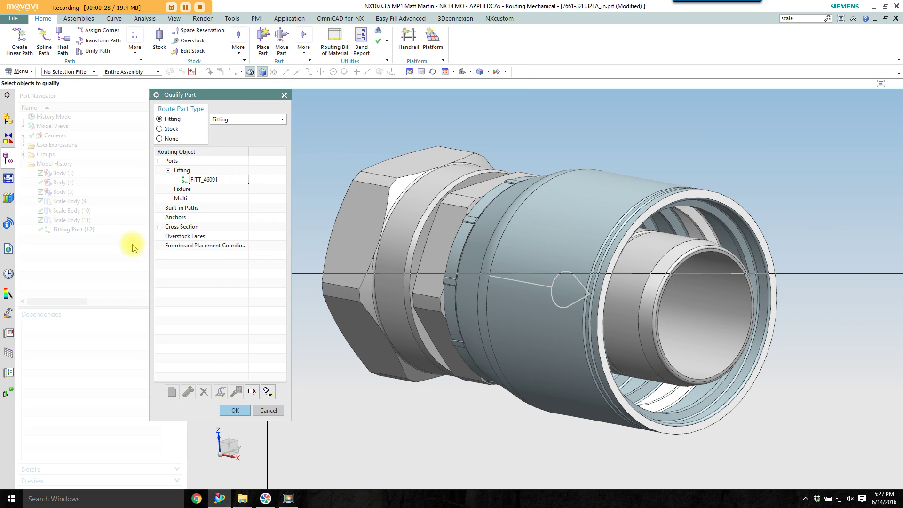
click(268, 410)
click(82, 229)
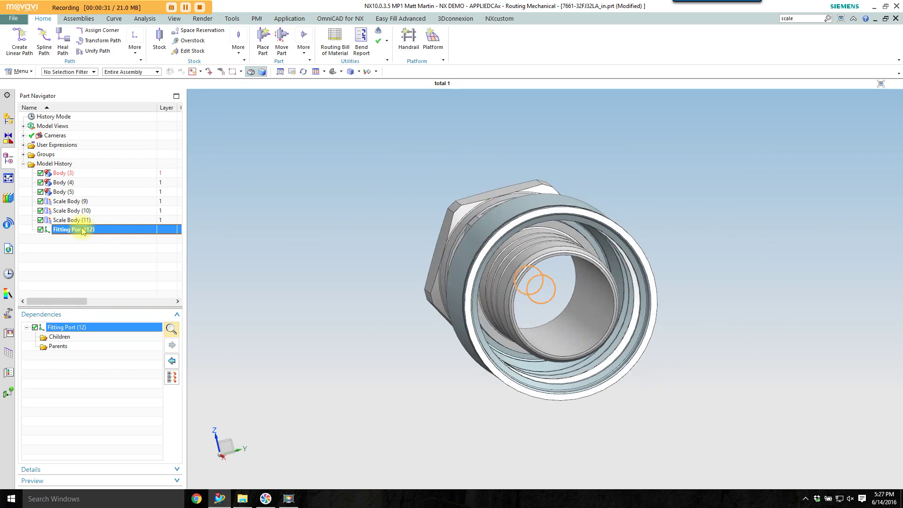
right_click(82, 231)
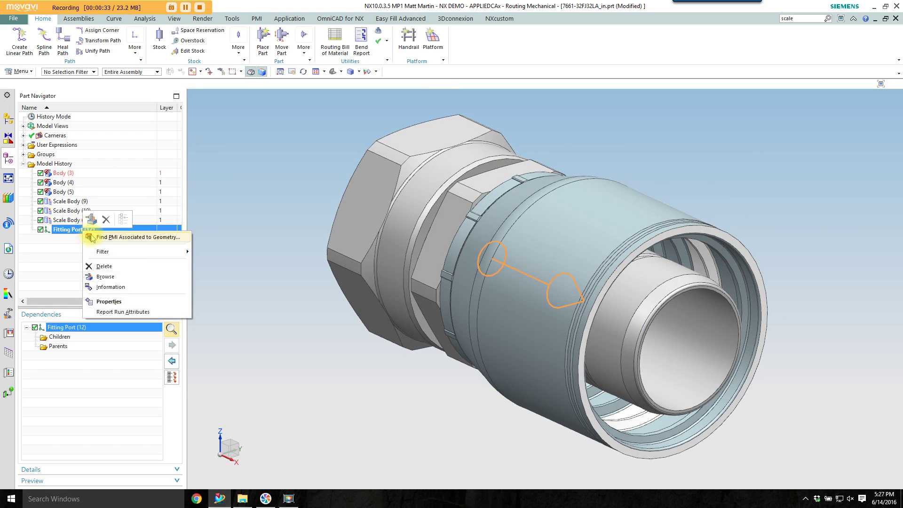
click(207, 196)
- Reopen Qualify Part, rename the fitting port HOSE_IN and accept the qualification
click(303, 52)
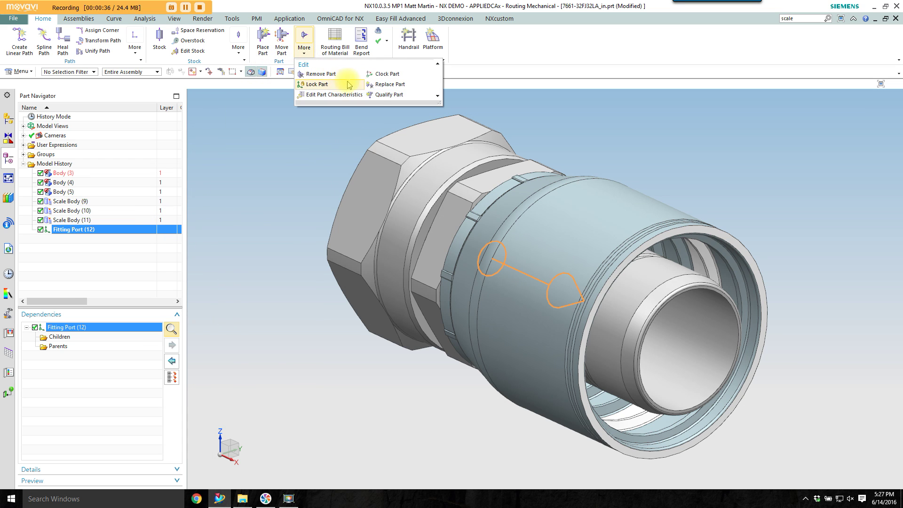
click(375, 89)
click(168, 170)
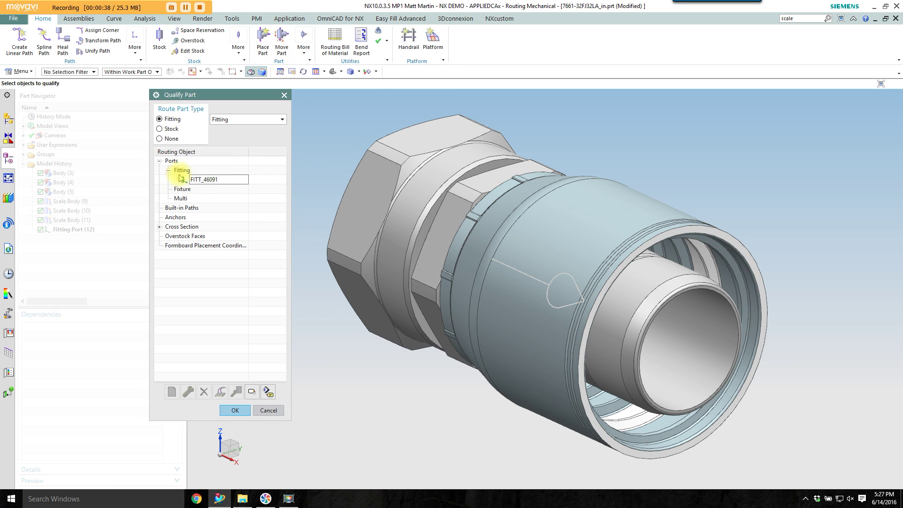
click(186, 179)
right_click(197, 179)
click(223, 214)
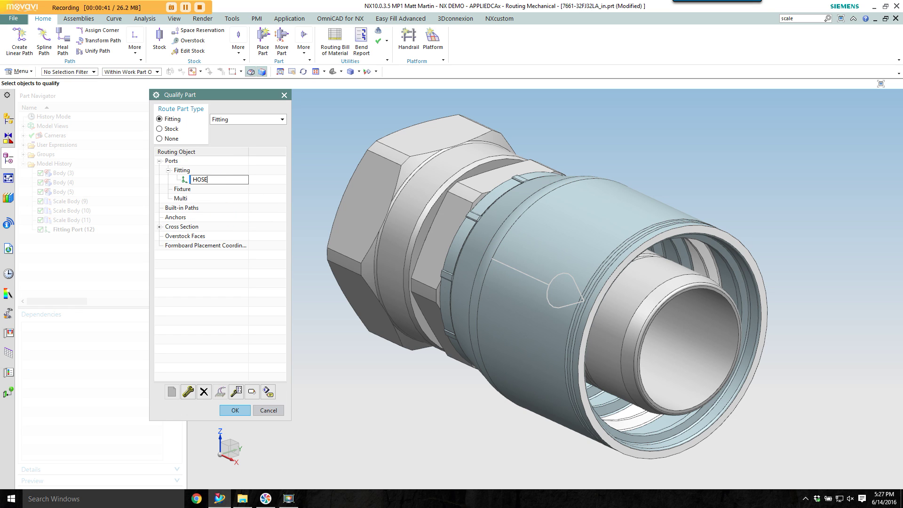
text(HOSE_IN)
key(Return)
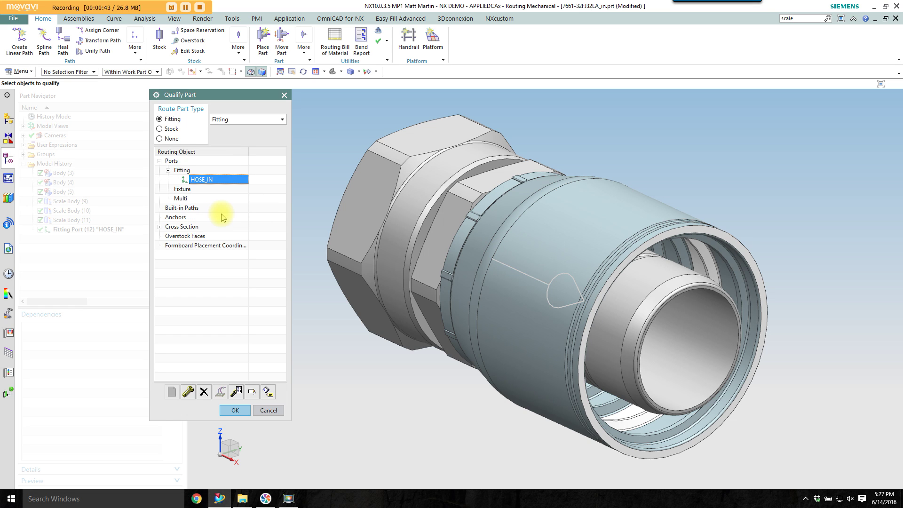
click(245, 414)
- Add a new reference set named ROUTING to the fitting part
click(19, 71)
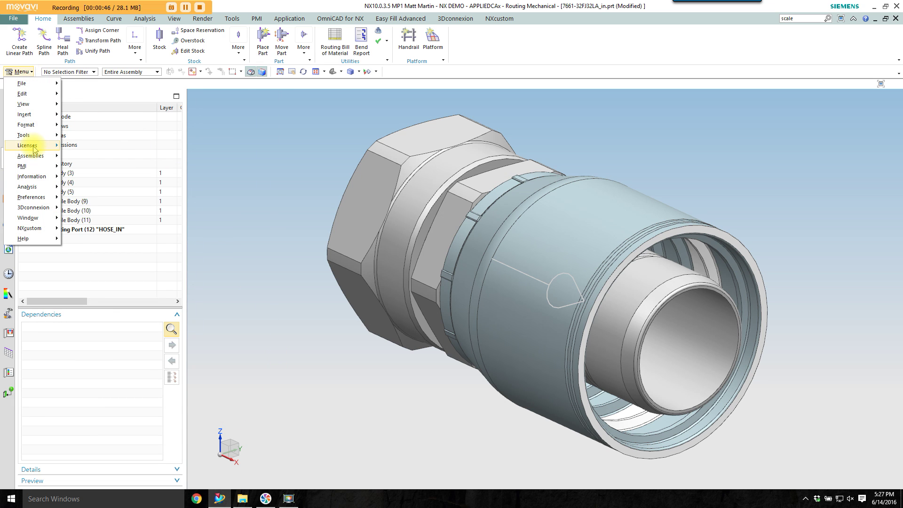
mouse_move(28, 124)
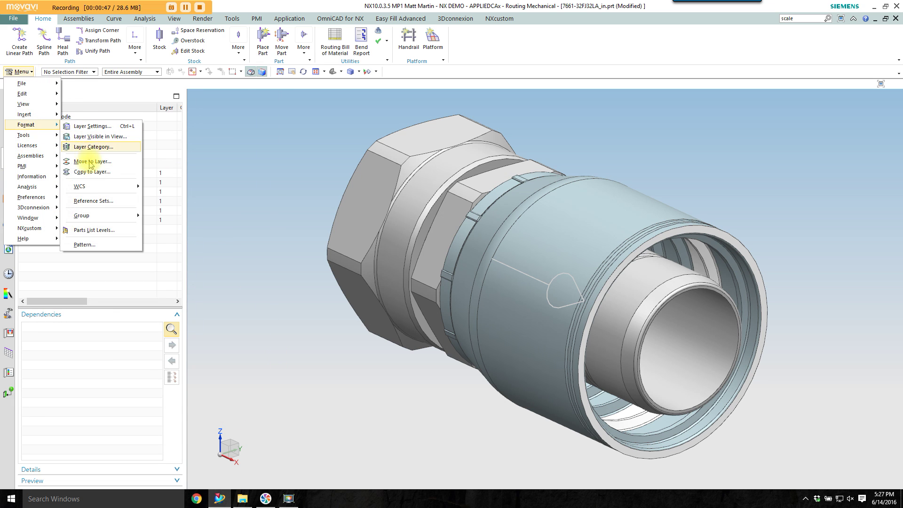
click(97, 203)
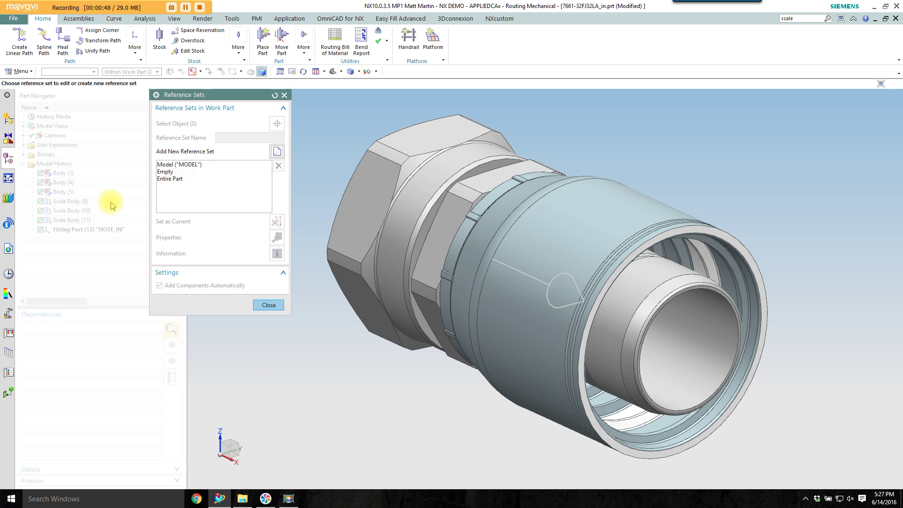
click(276, 153)
text(ROUTING)
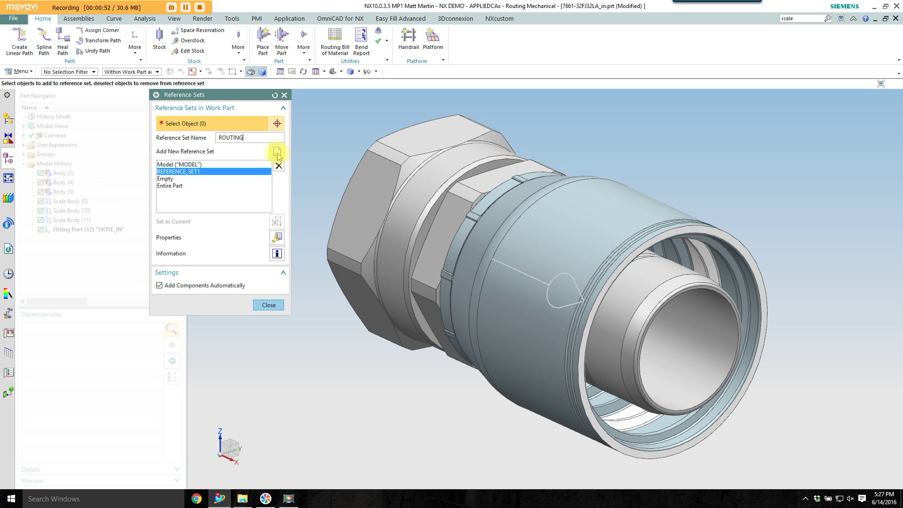
- Add the three solid bodies and the fitting port to the ROUTING reference set, and finish editing reference sets
click(430, 221)
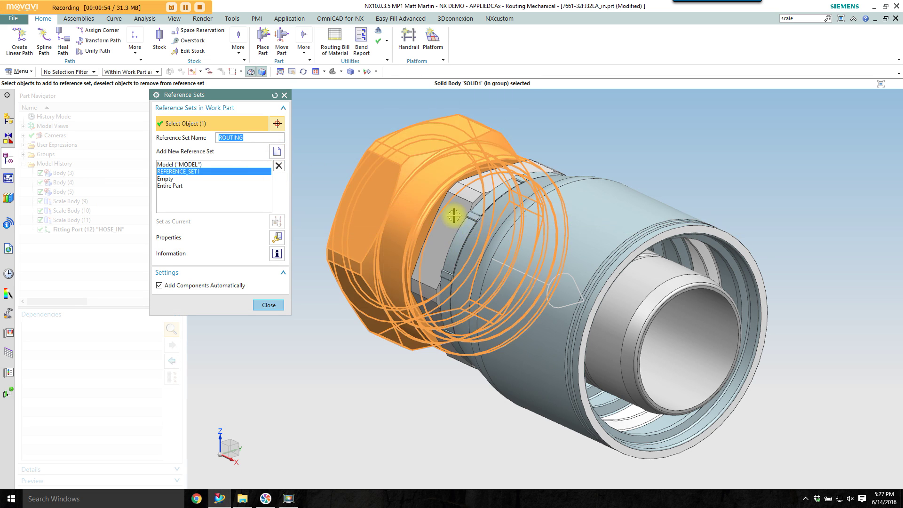
click(604, 189)
middle_drag(548, 256, 555, 284)
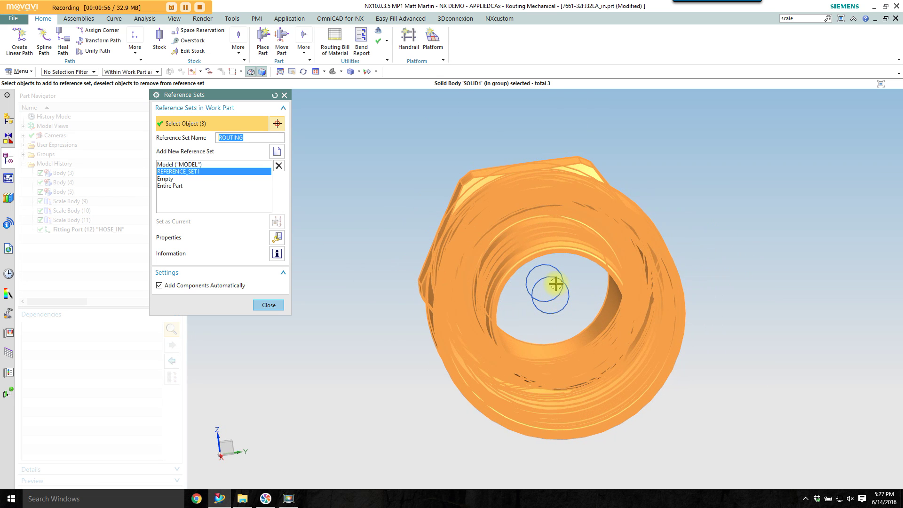
click(532, 301)
mouse_move(533, 301)
middle_down()
mouse_move(536, 286)
mouse_move(503, 286)
mouse_move(520, 308)
middle_up()
click(269, 305)
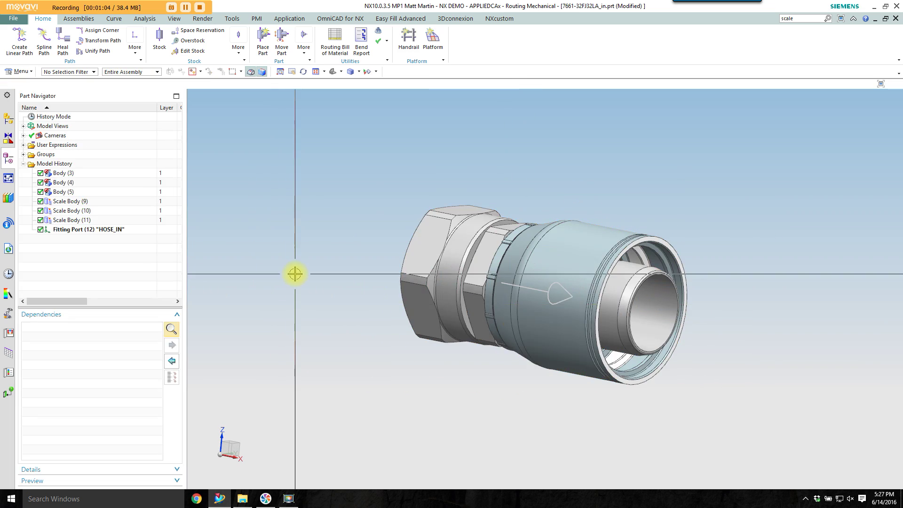
- Restore the fitting's home view and save the part file
key(Home)
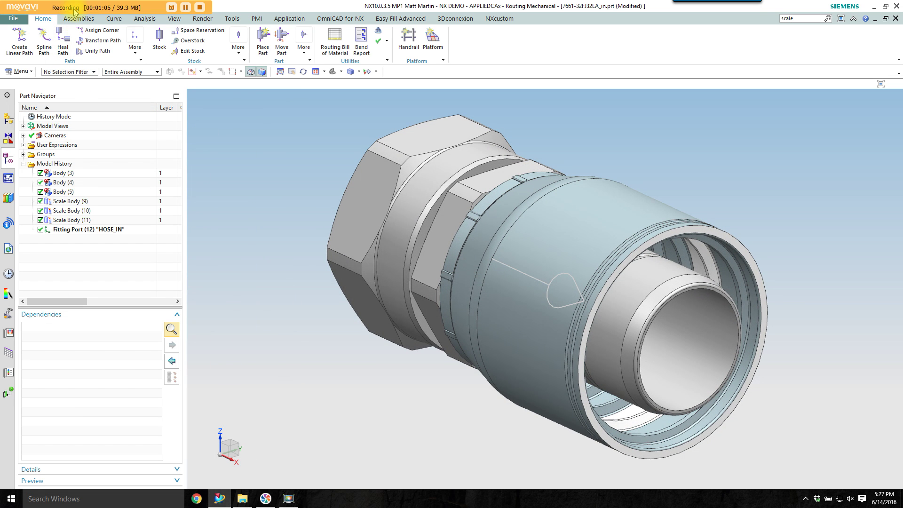
click(60, 5)
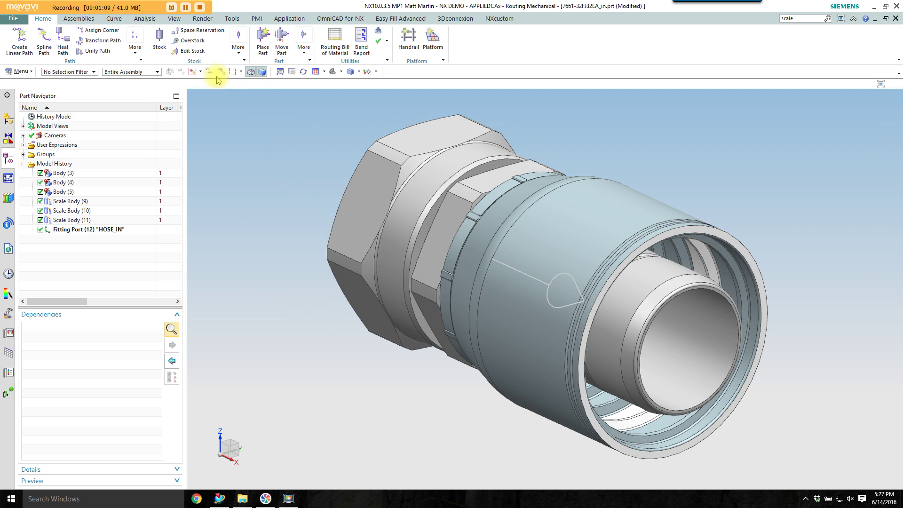
click(13, 18)
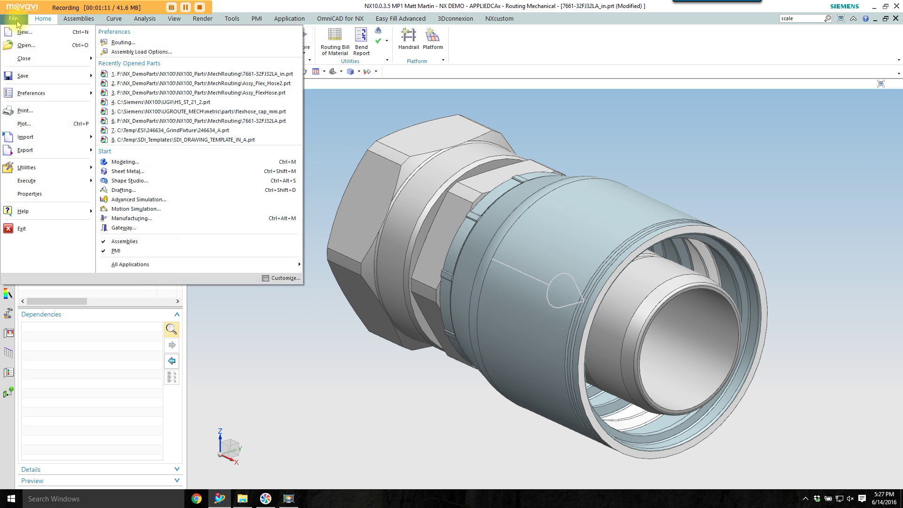
mouse_move(25, 76)
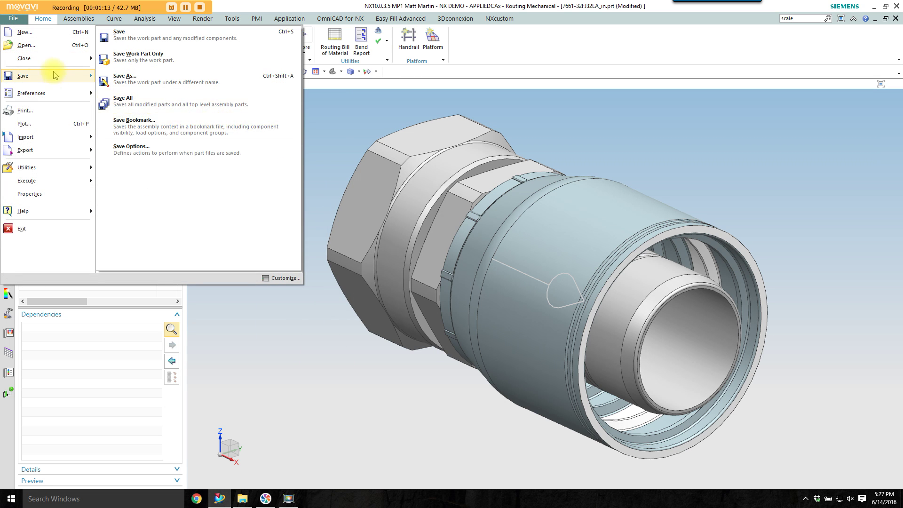
click(114, 47)
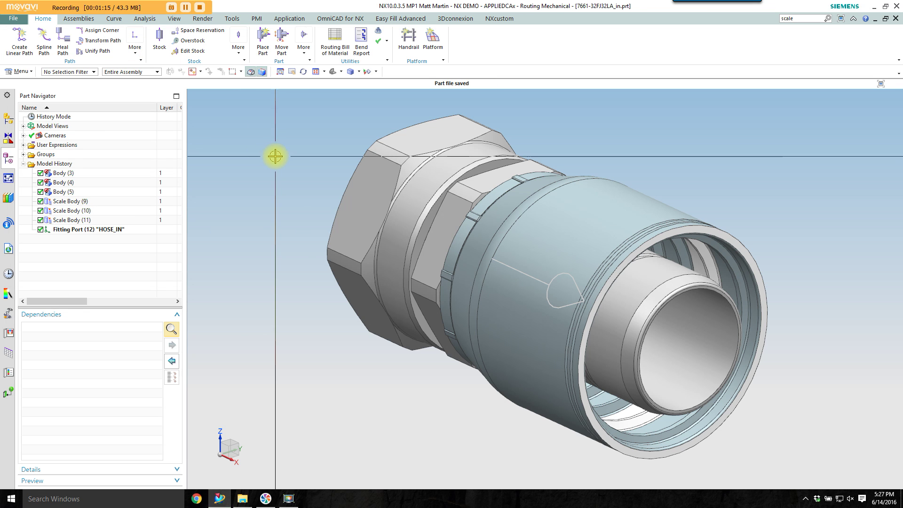
- Display the fitting's parent assembly, Assy_Flex_Hose2
click(8, 117)
right_click(64, 126)
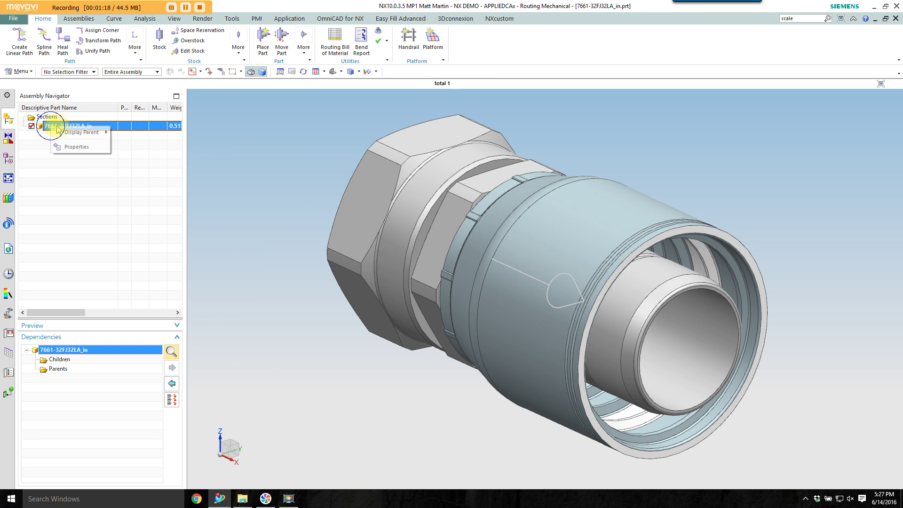
mouse_move(77, 131)
click(137, 134)
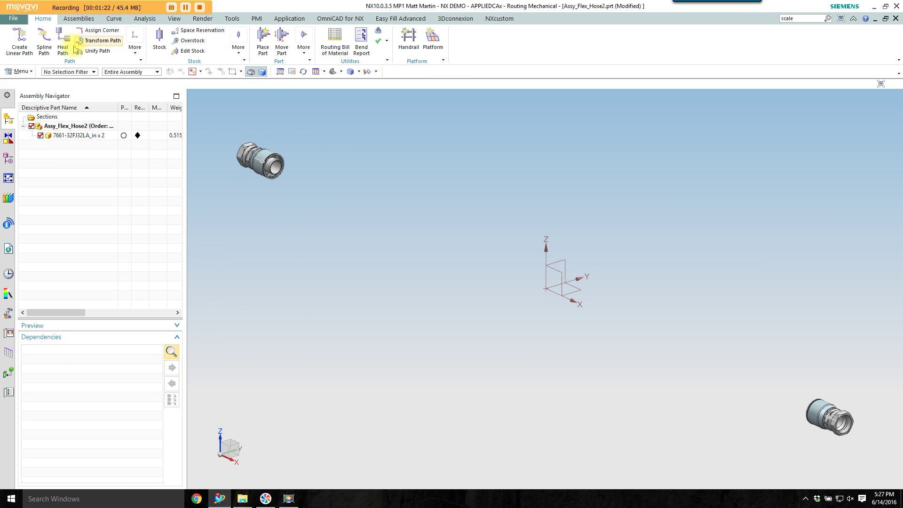
- Start a spline path at the HOSE_IN port of the first fitting and check that point's forward extension
click(44, 47)
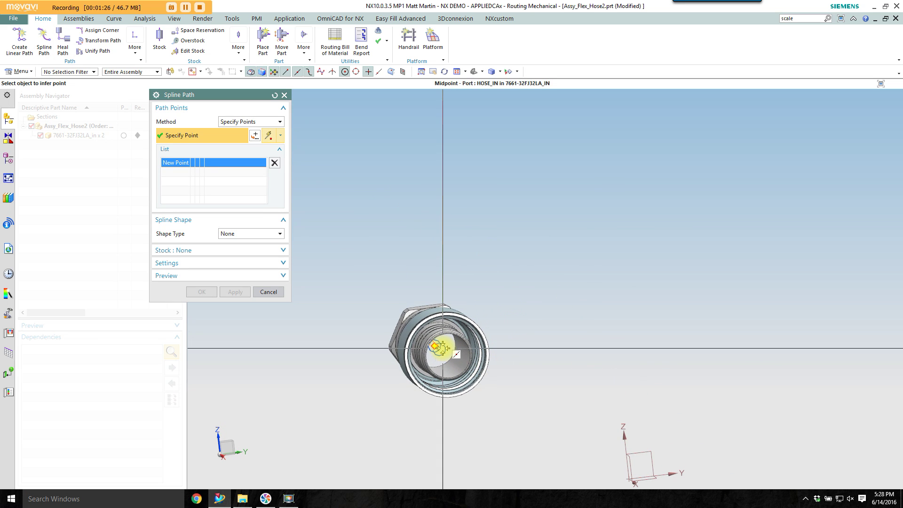
click(480, 353)
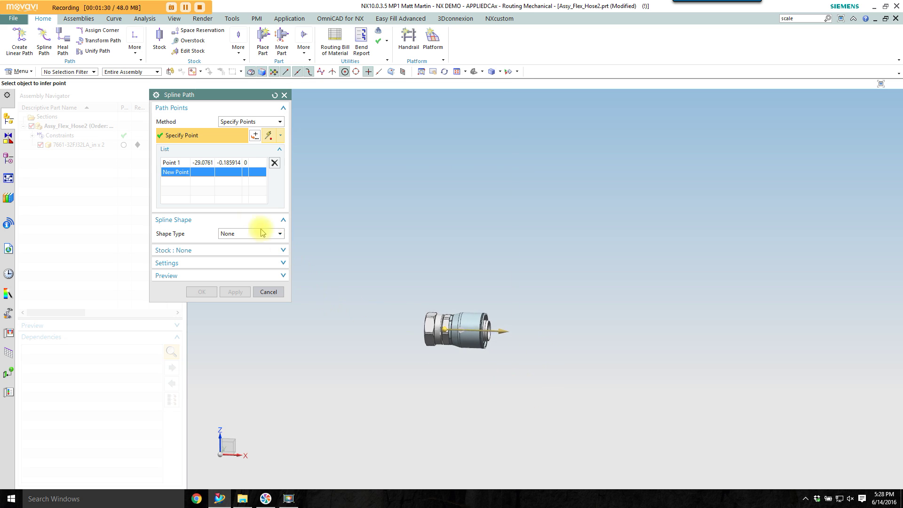
click(195, 162)
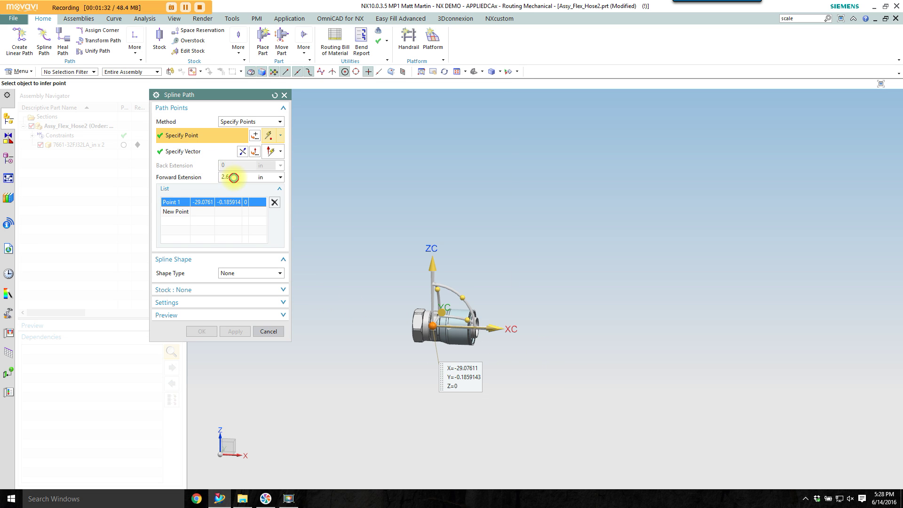
click(222, 176)
click(187, 211)
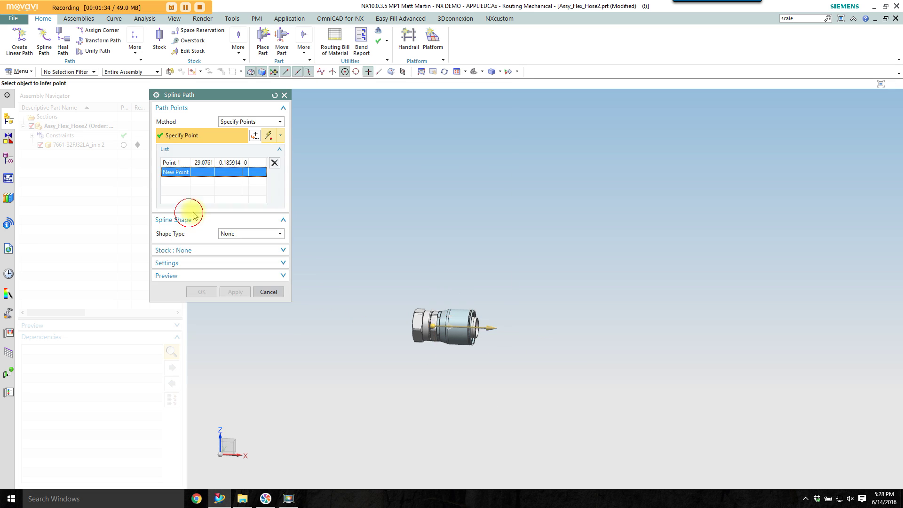
- Place three intermediate points between the fittings, then end the spline path at the second fitting's HOSE_IN port
key(ctrl+alt+f)
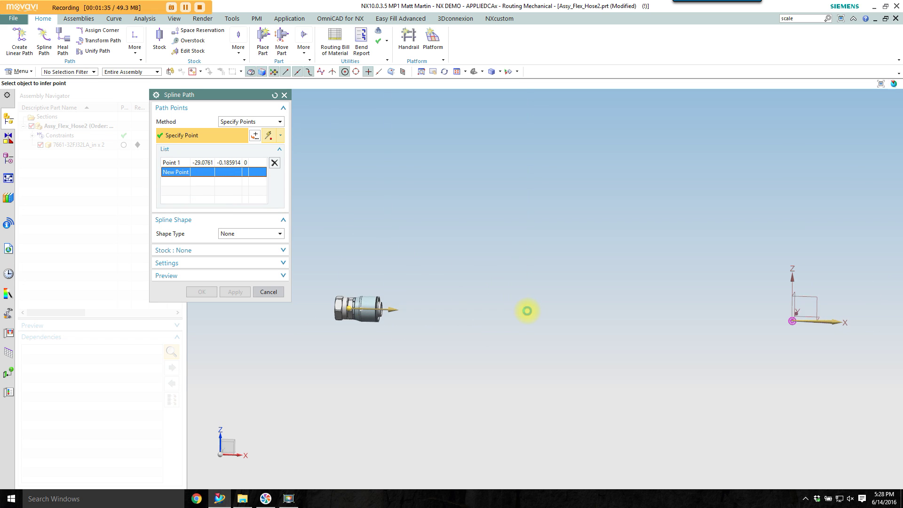
click(522, 320)
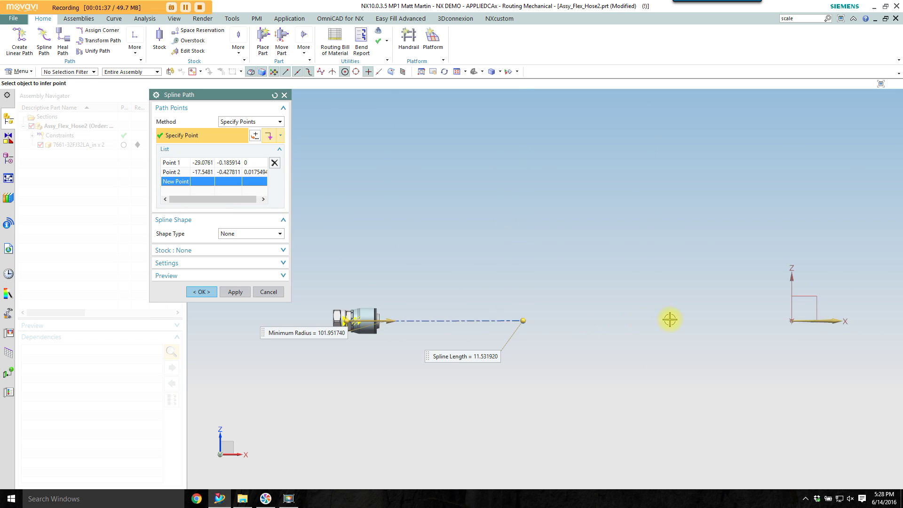
click(772, 320)
shift+middle_drag(772, 335, 463, 335)
click(685, 318)
middle_drag(753, 308, 817, 280)
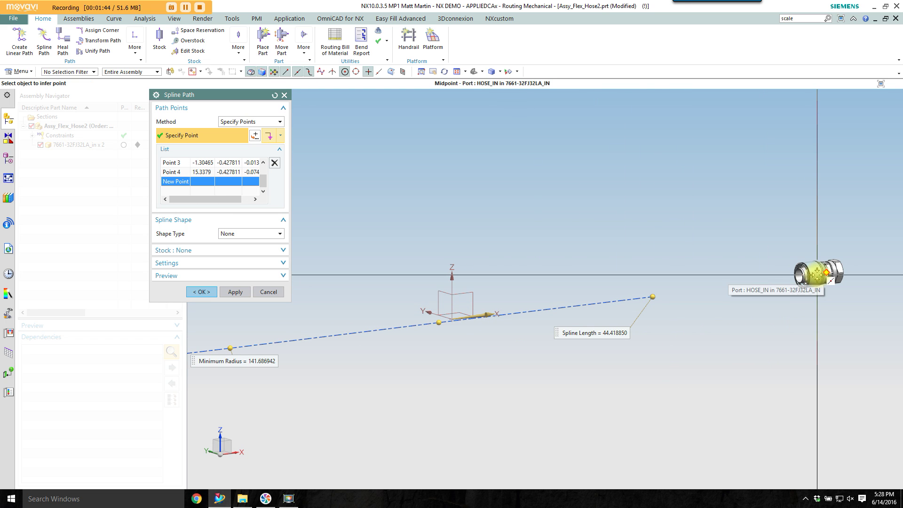
click(816, 275)
click(201, 292)
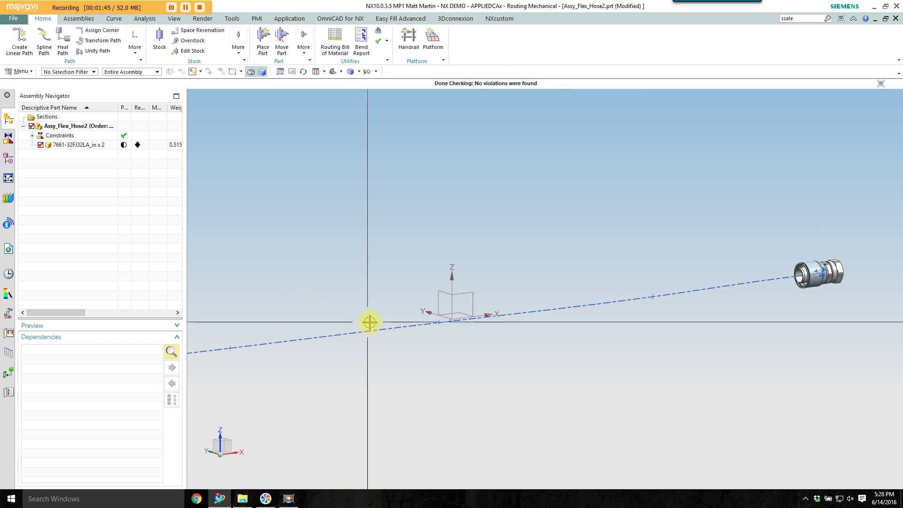
- Edit the spline path so that Point 2 lies at X -15, Y 0, Z 0
double_click(389, 326)
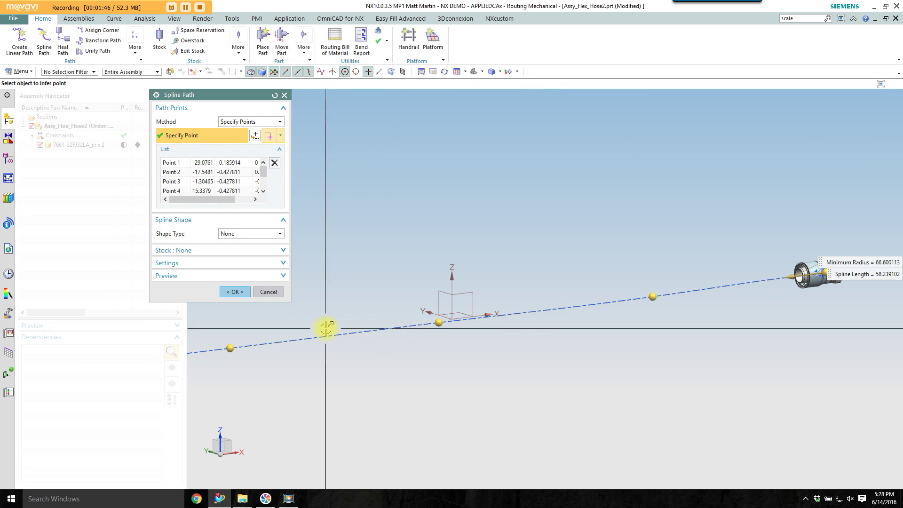
click(255, 346)
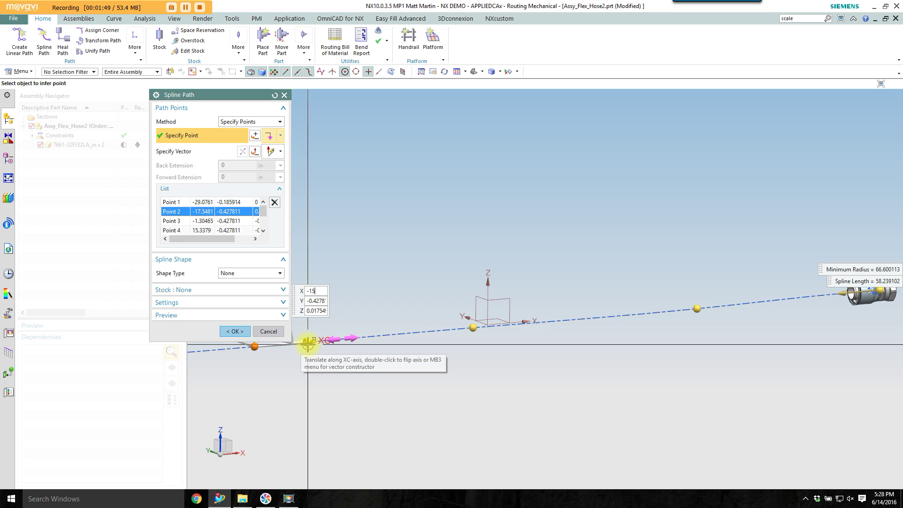
text(-15)
key(Return)
text(0)
key(Return)
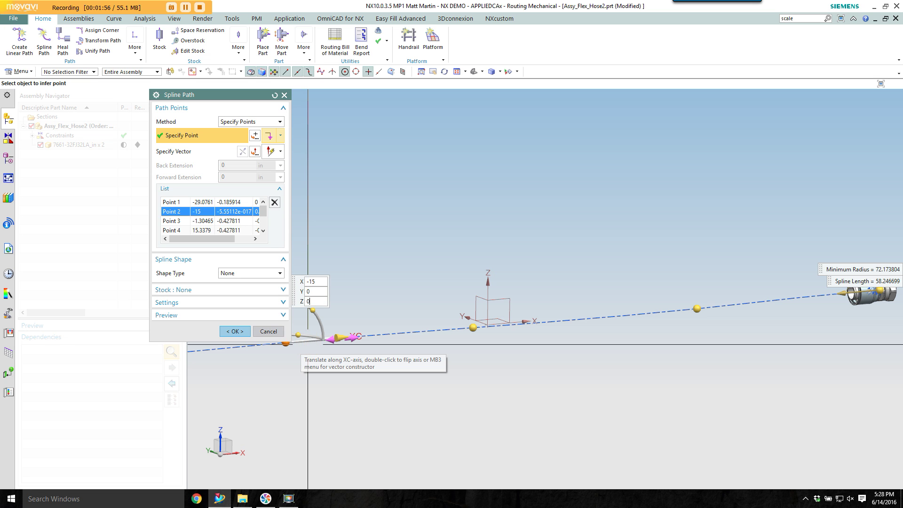
middle_click(306, 311)
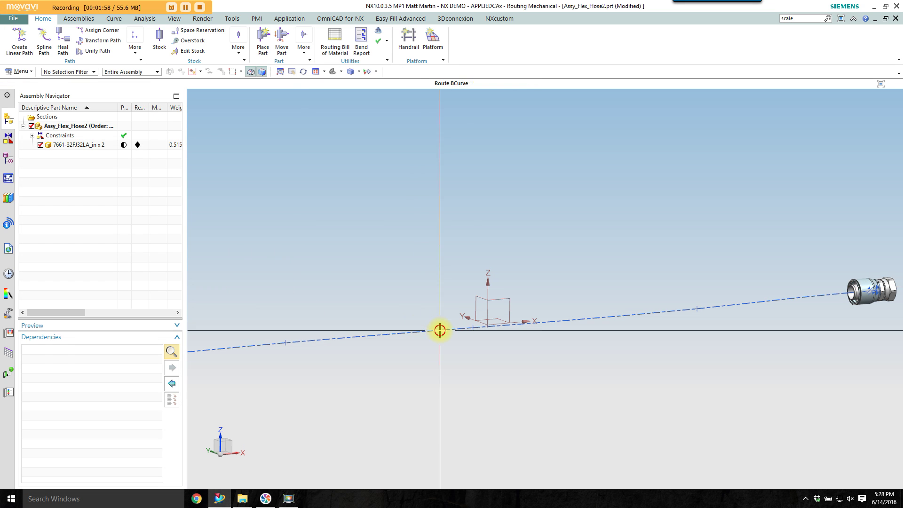
- Move Point 3 of the spline path to the origin at X 0, Y 0, Z 0
click(476, 329)
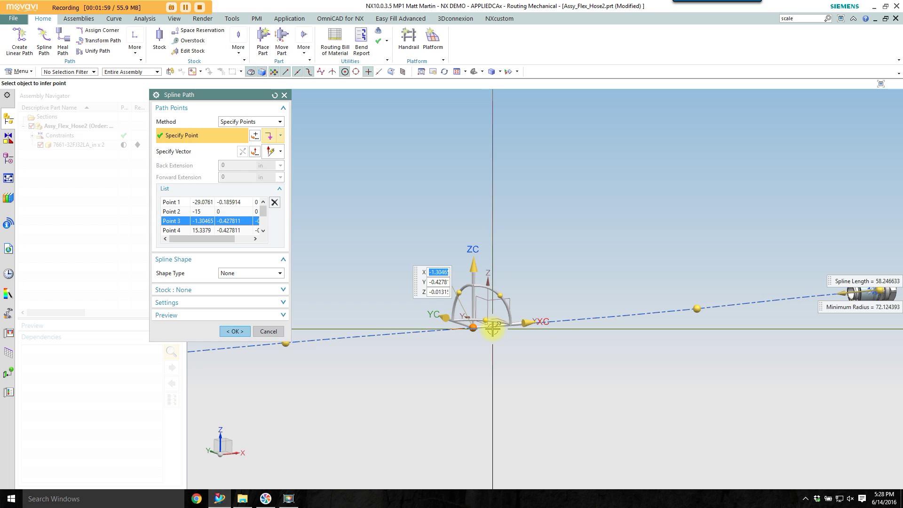
click(493, 329)
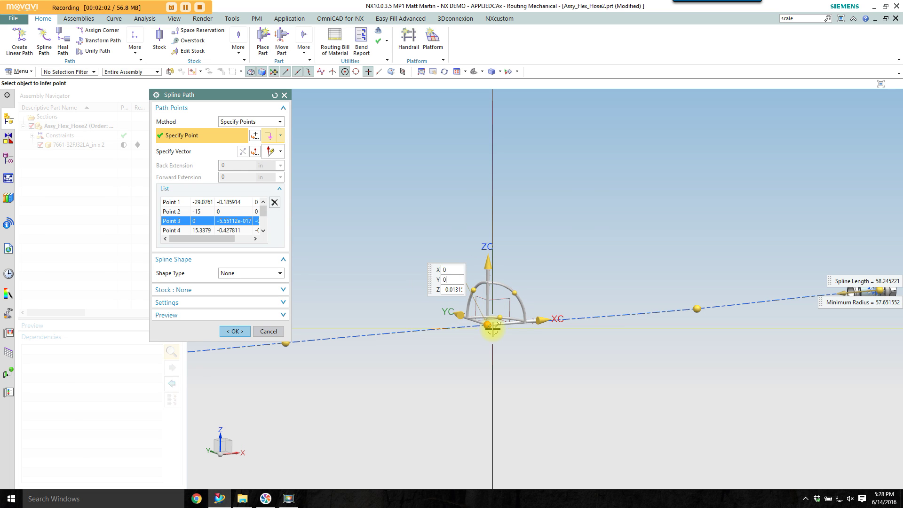
click(493, 331)
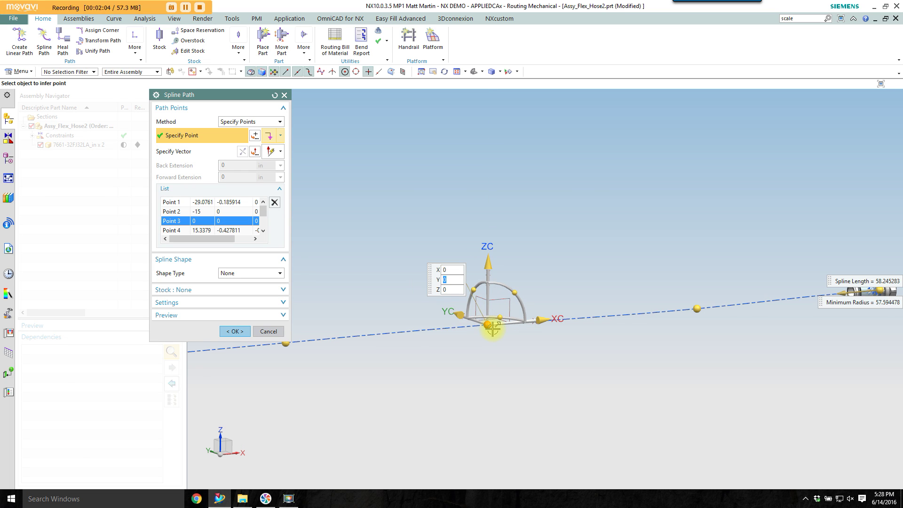
middle_click(492, 329)
- Set Point 4 of the spline path to X 15, Y 0, Z 0 and save the assembly in its home view
double_click(667, 309)
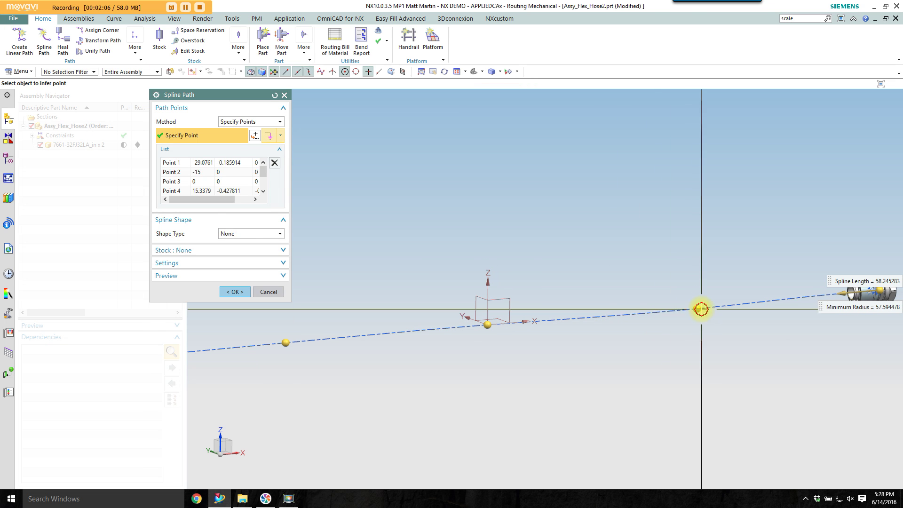
click(701, 309)
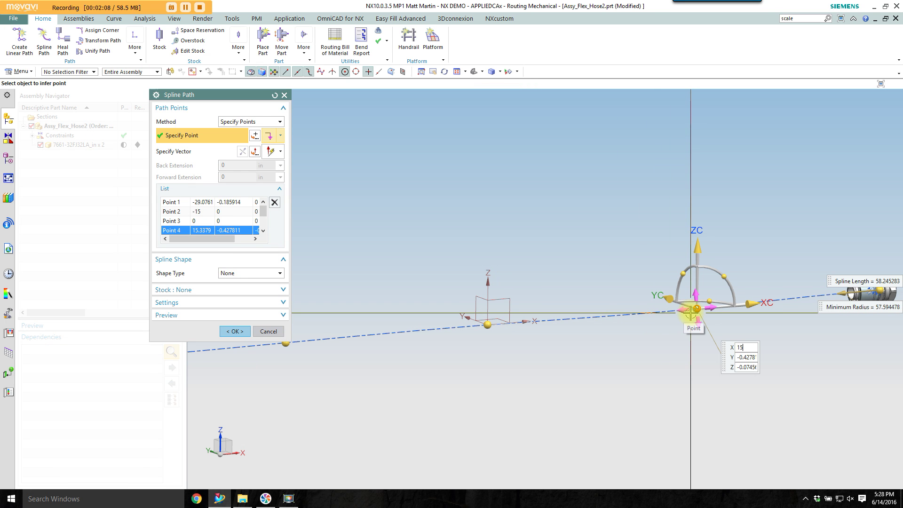
key(Return)
text(0)
key(Return)
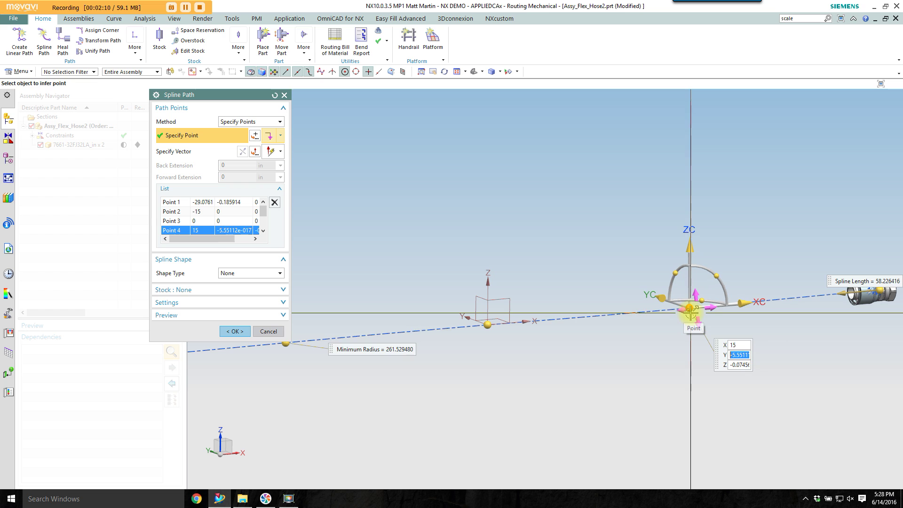
text(0)
key(Return)
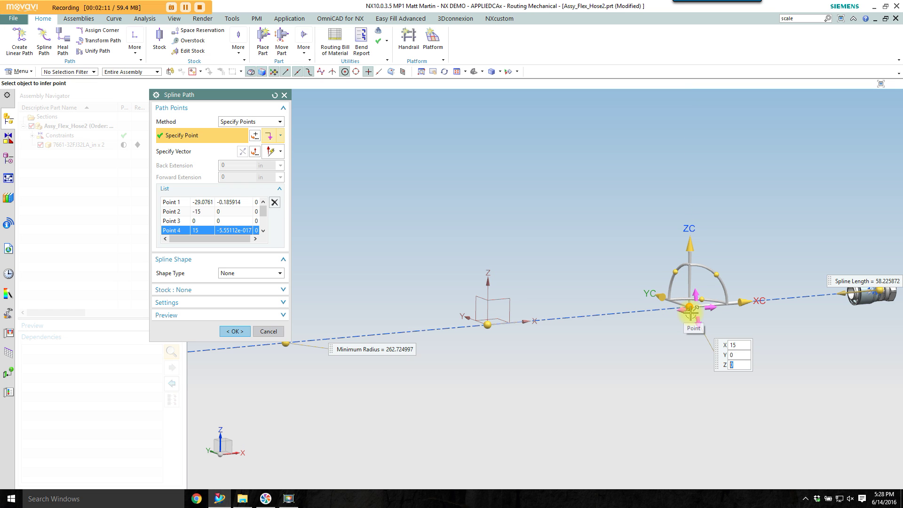
middle_click(686, 312)
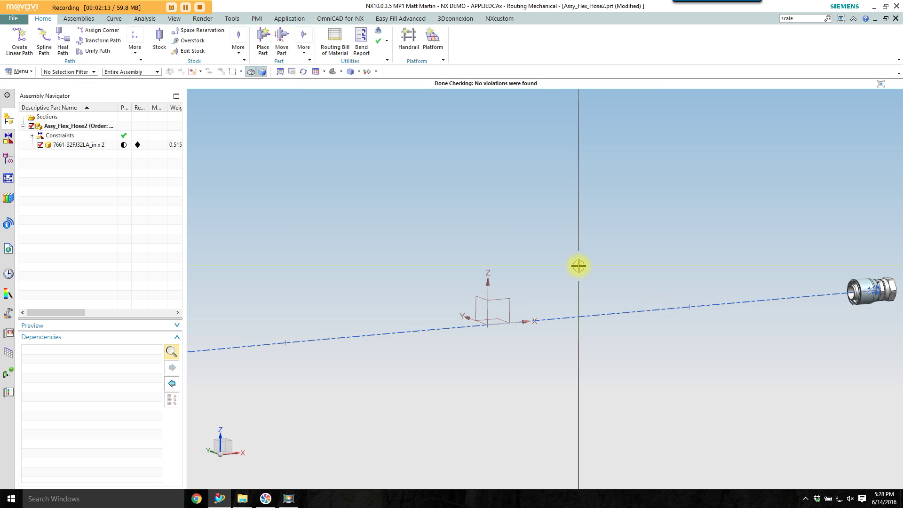
key(Home)
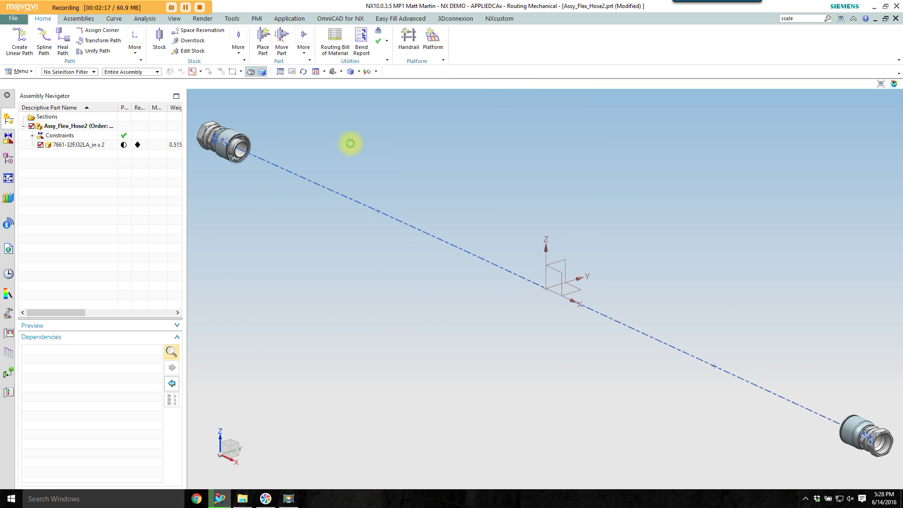
key(ctrl+s)
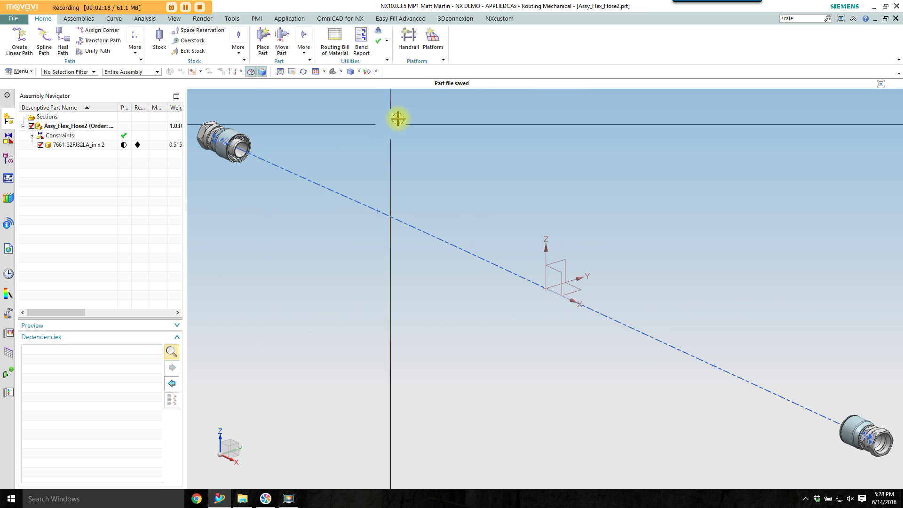
- Add a circular space reservation with a 1.375 in diameter along the spline path, and save the assembly
click(160, 40)
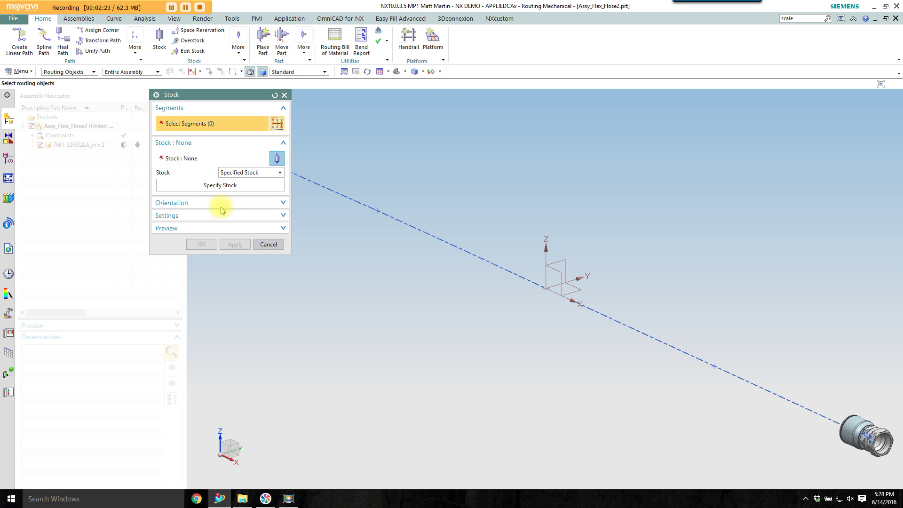
click(268, 244)
click(197, 29)
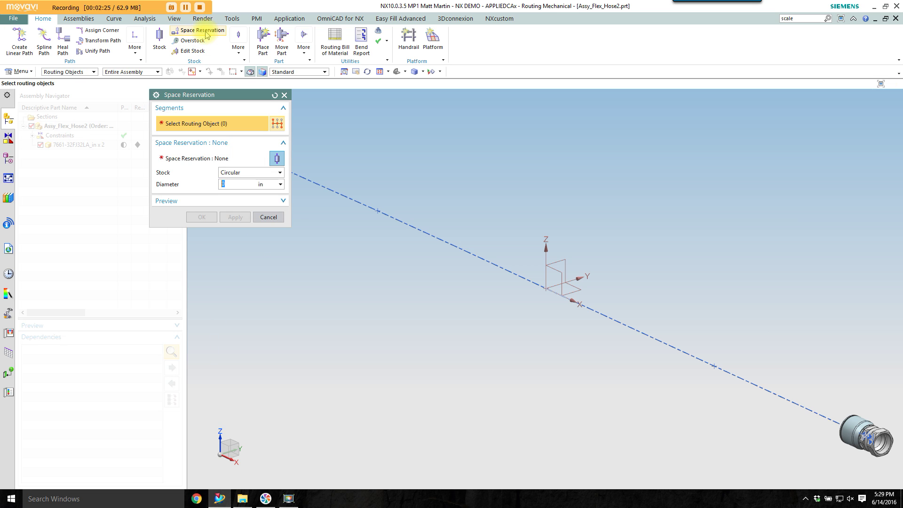
click(332, 189)
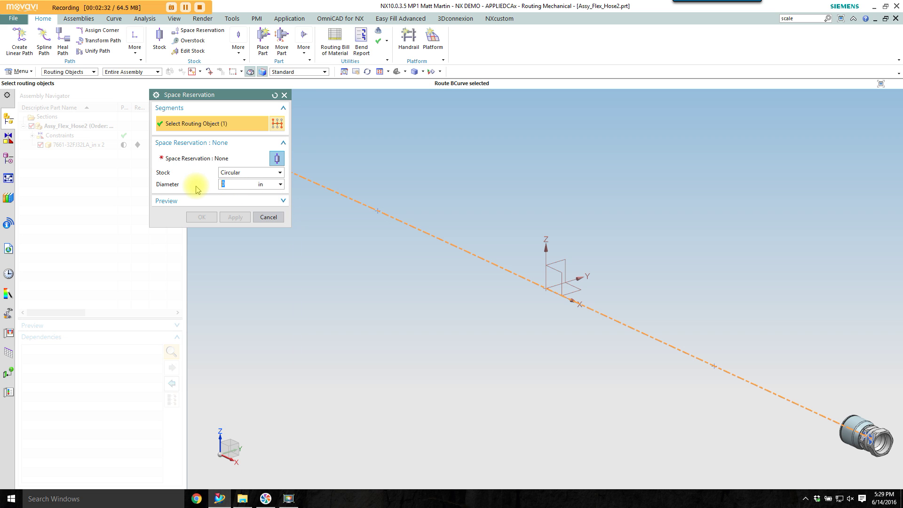
text(5)
key(Return)
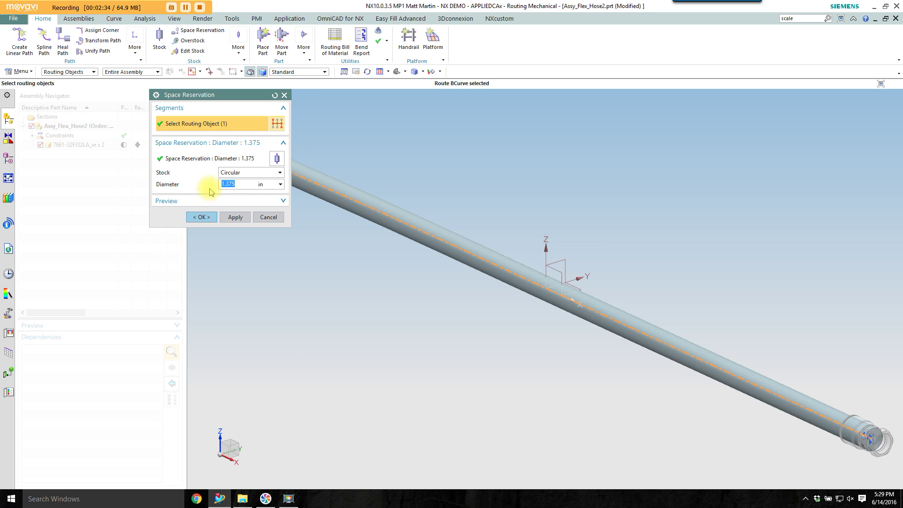
click(201, 217)
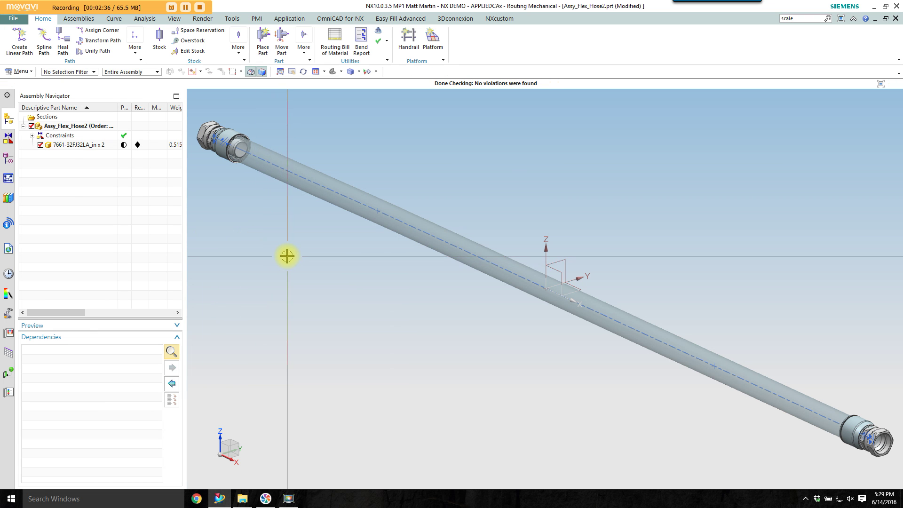
shift+middle_drag(288, 253, 349, 276)
key(ctrl+f)
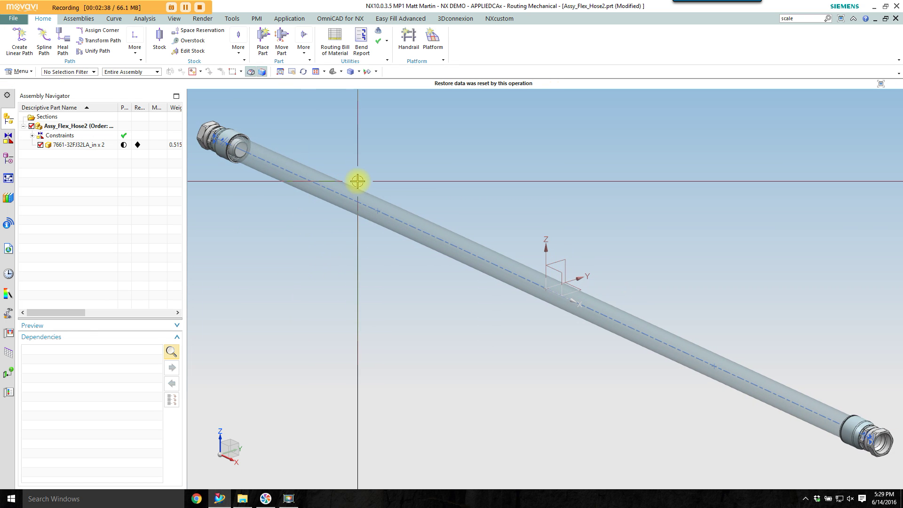
- Try moving the first fitting dynamically and rotating it -30 degrees to test how the hose follows
click(221, 131)
right_drag(221, 132, 282, 169)
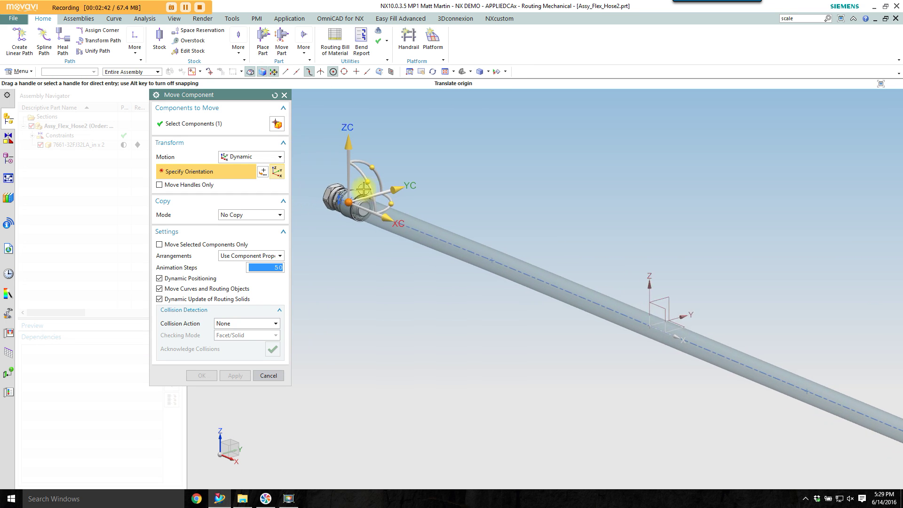
drag(388, 161, 389, 199)
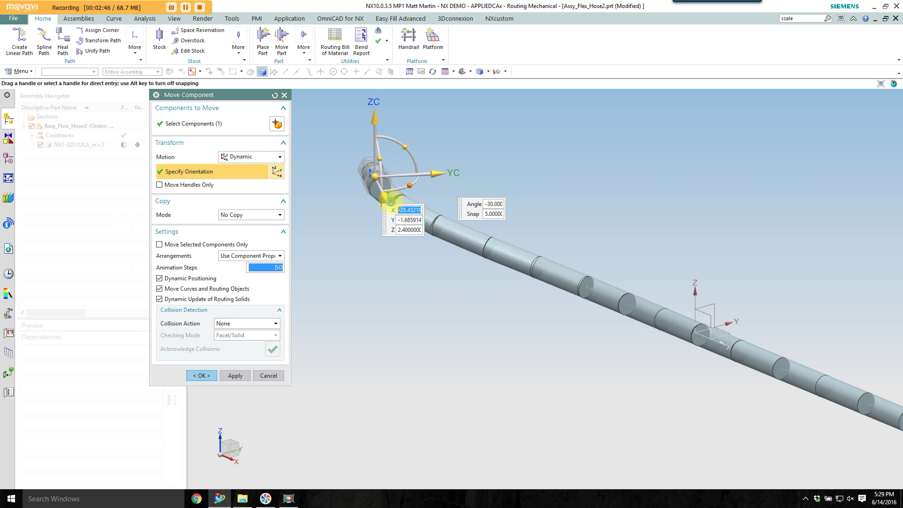
middle_click(313, 283)
key(ctrl+s)
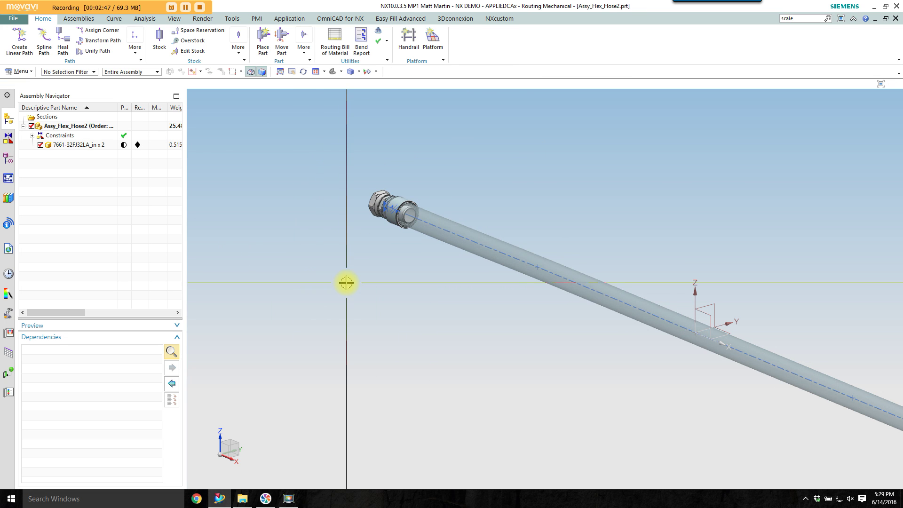
- Find the Define Deformable Part command by searching for DEFINE DEFORMABLE, and start the definition for Assy_Flex_Hose2
shift+middle_drag(346, 282, 371, 276)
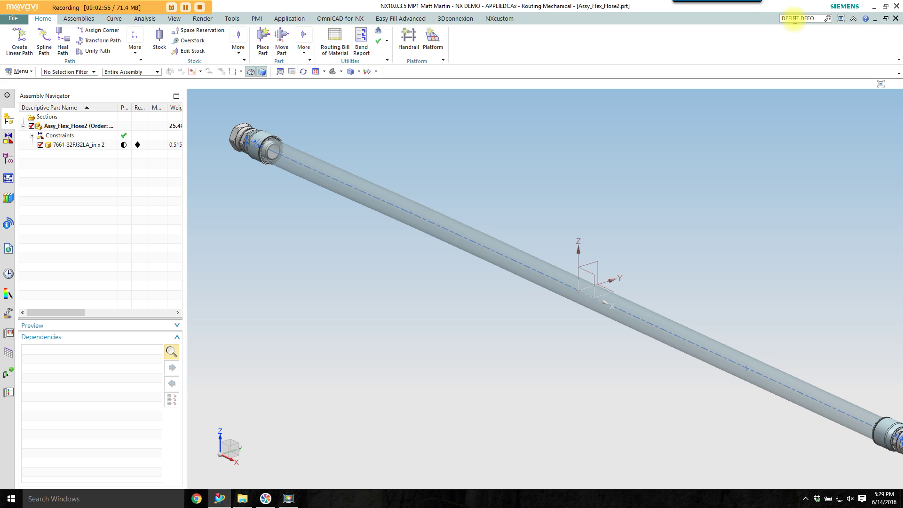
key(Return)
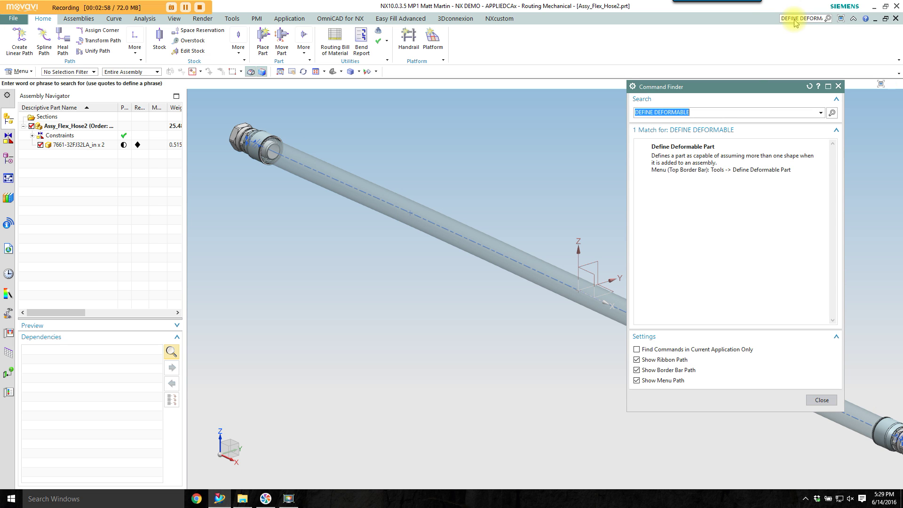
click(686, 162)
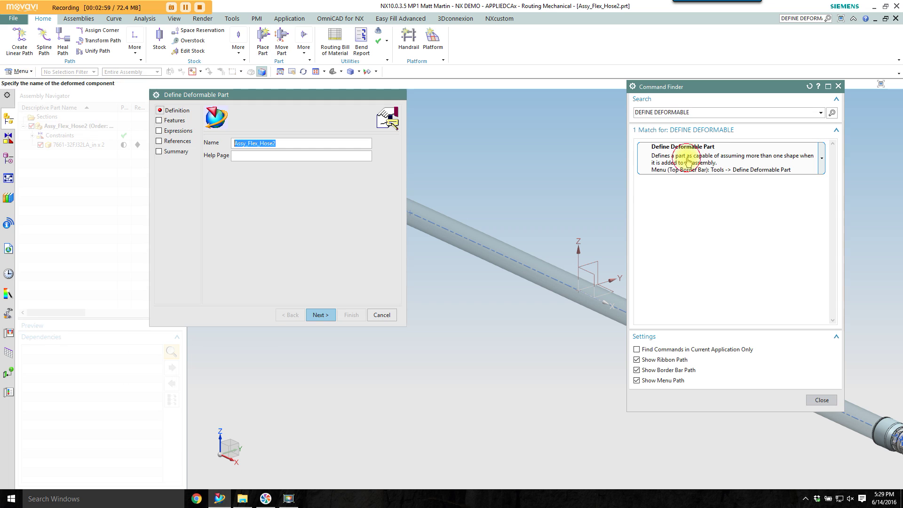
click(838, 86)
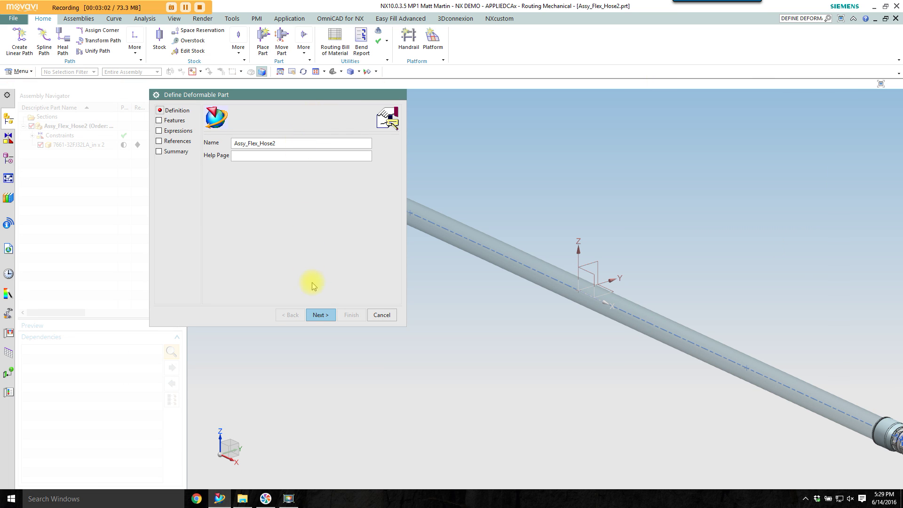
- Include the Space Reservation feature in the deformable part definition, finish it, and inspect the Assy_Flex_Hose2 entry in the model history
click(321, 315)
click(241, 170)
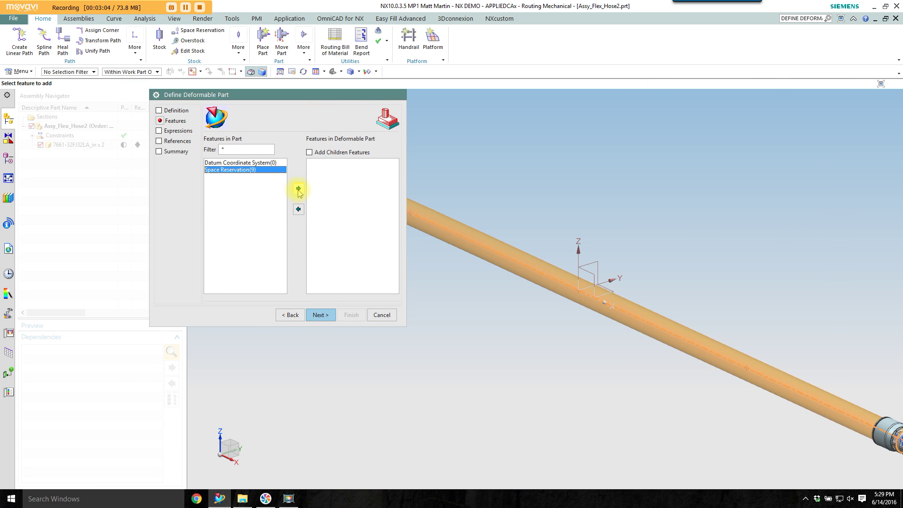
click(299, 190)
click(350, 315)
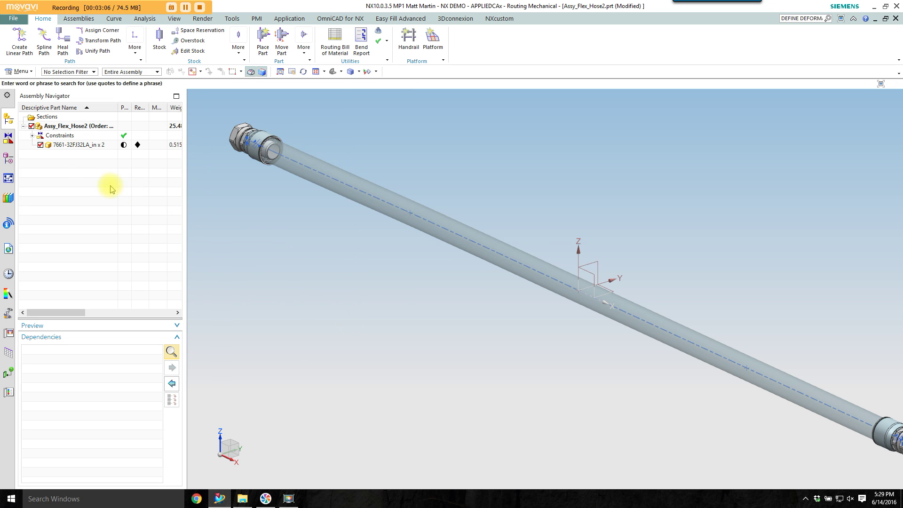
click(8, 158)
click(78, 184)
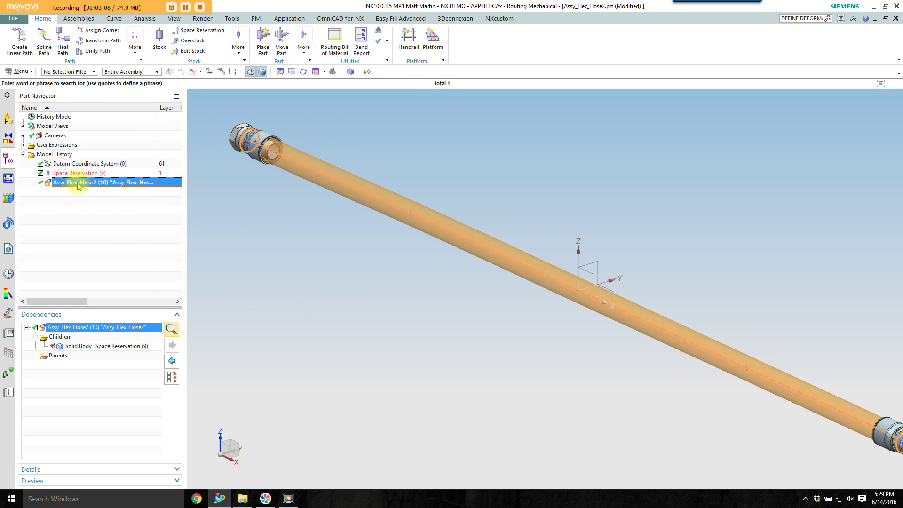
- Create a new parent assembly named PARENT_HOSE above Assy_Flex_Hose2, using the Assembly template in inches
click(6, 122)
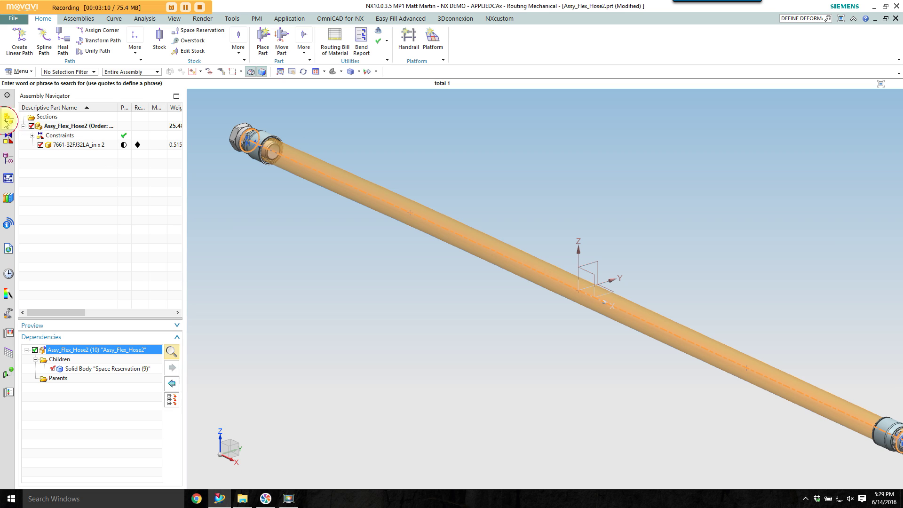
right_click(60, 126)
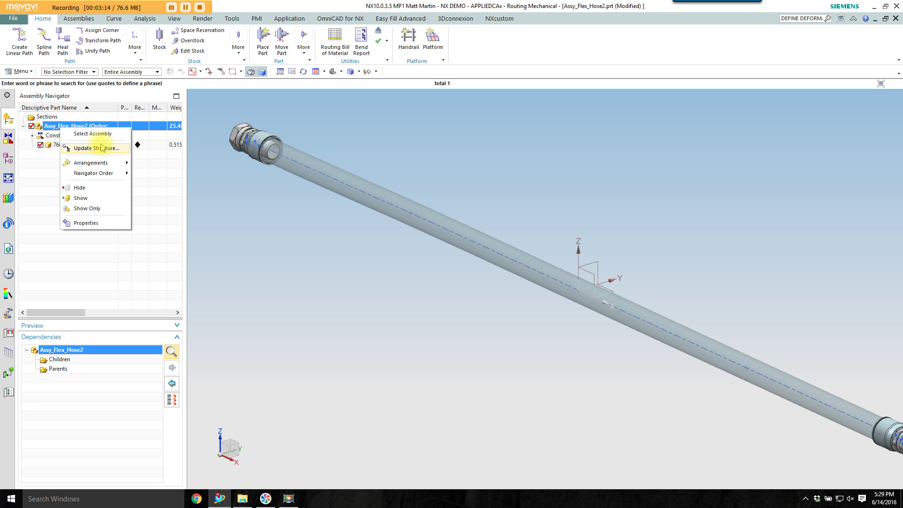
click(54, 169)
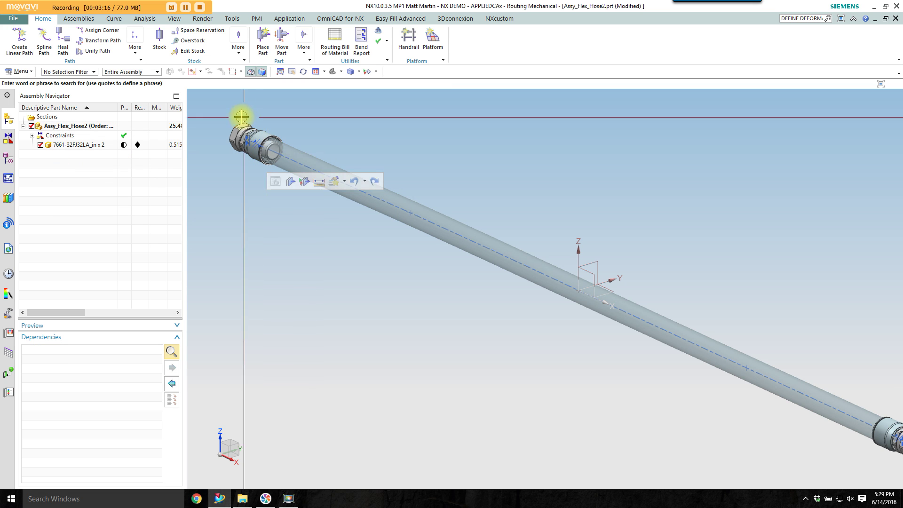
click(80, 21)
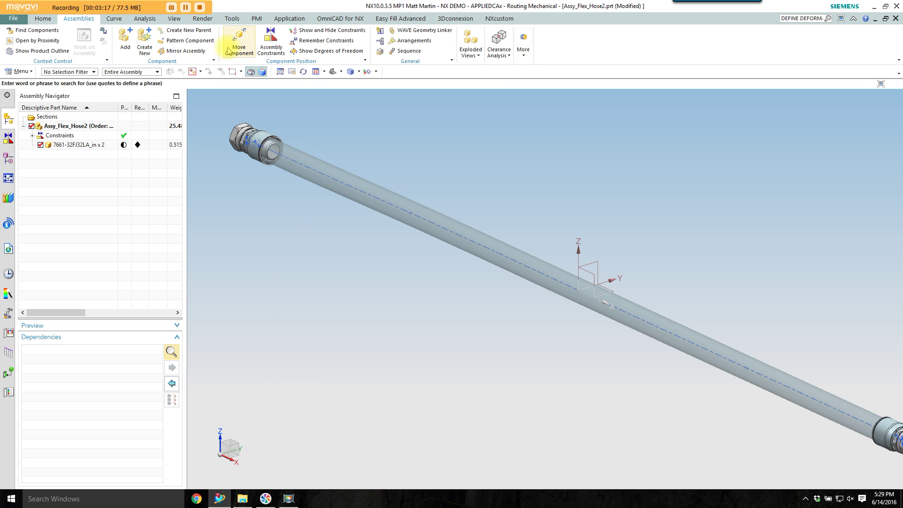
click(188, 31)
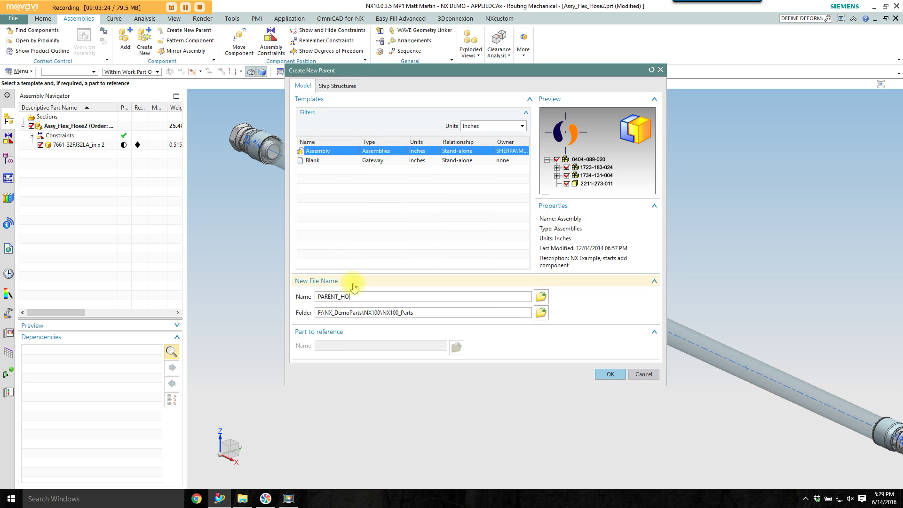
key(Return)
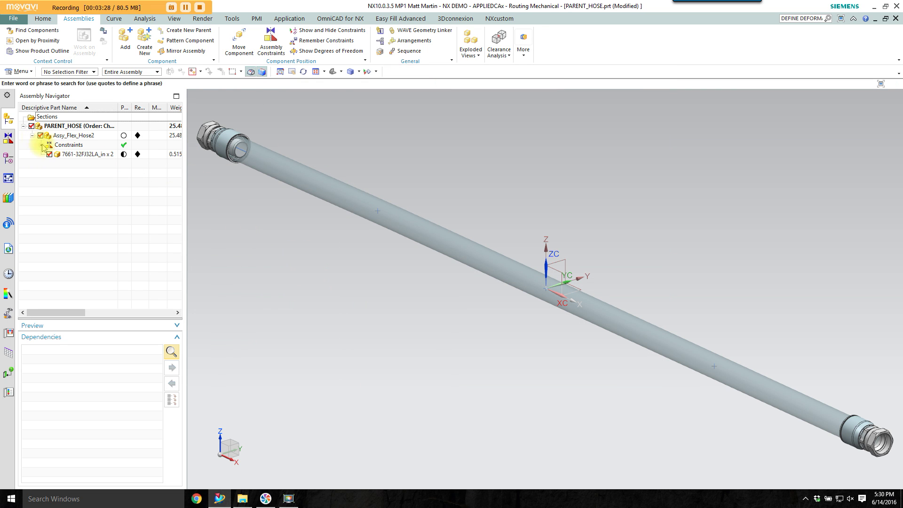
- Override the position of the two packed 7661-32FJ32LA_in fittings so they can be moved at the PARENT_HOSE level
click(73, 157)
right_click(73, 157)
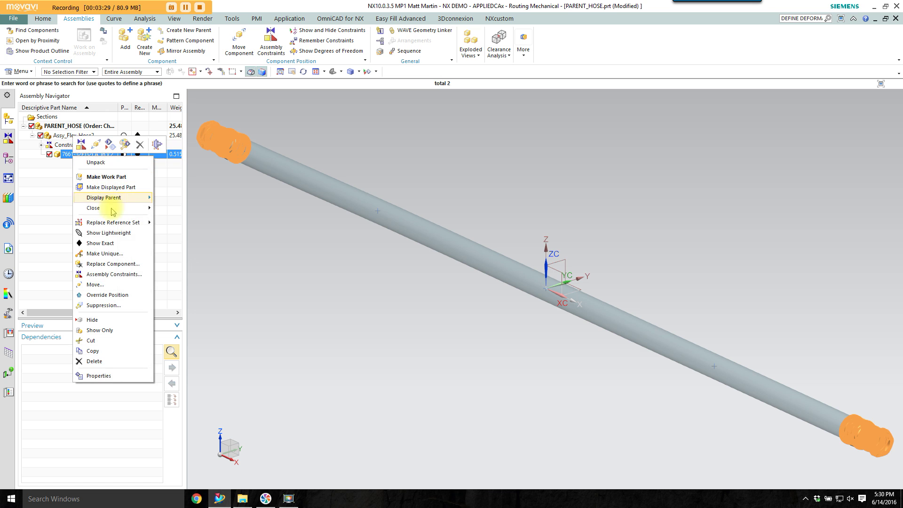
click(109, 294)
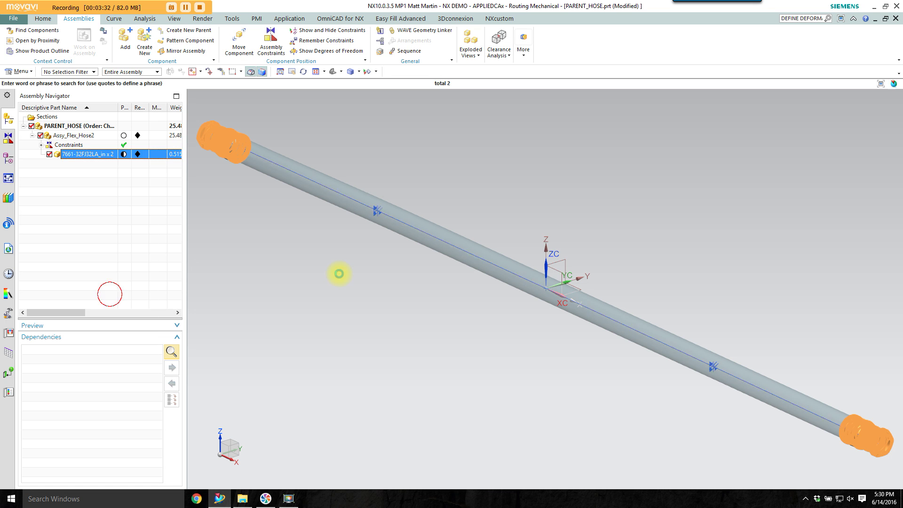
- Deform the Assy_Flex_Hose2 component in the context of PARENT_HOSE
click(95, 145)
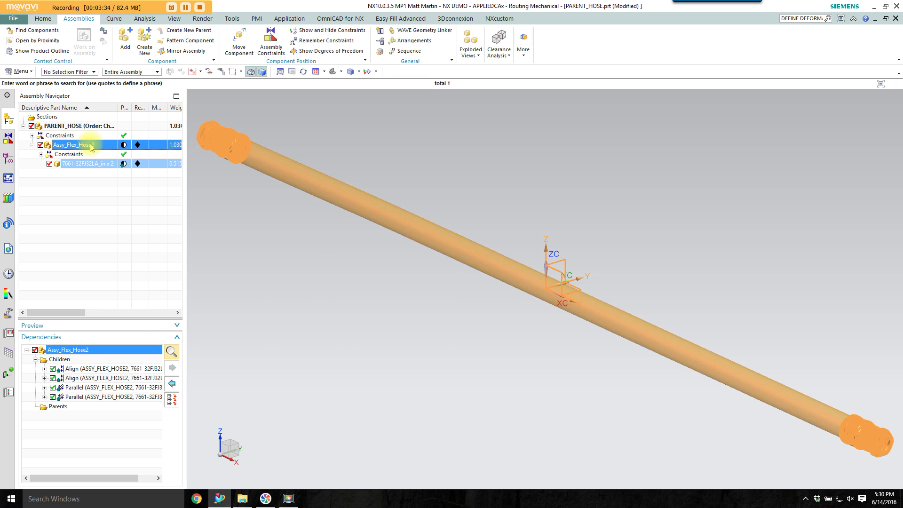
right_click(96, 145)
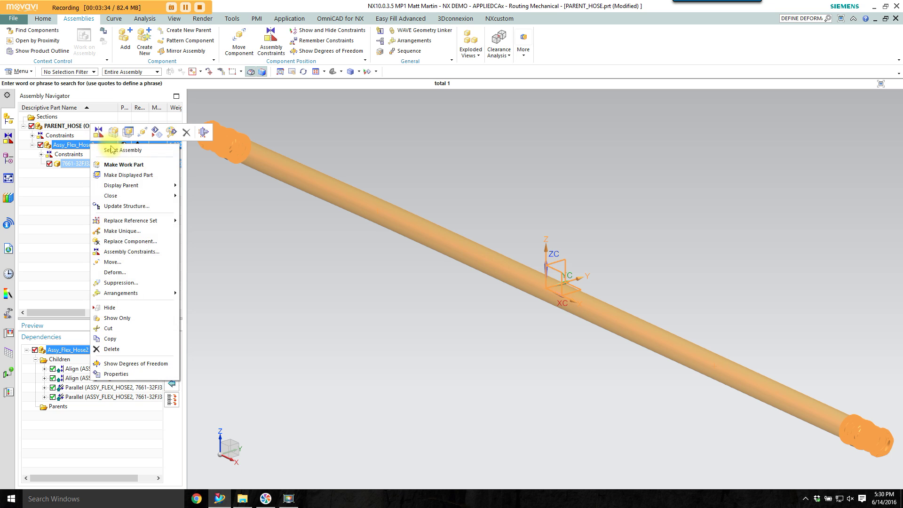
click(121, 274)
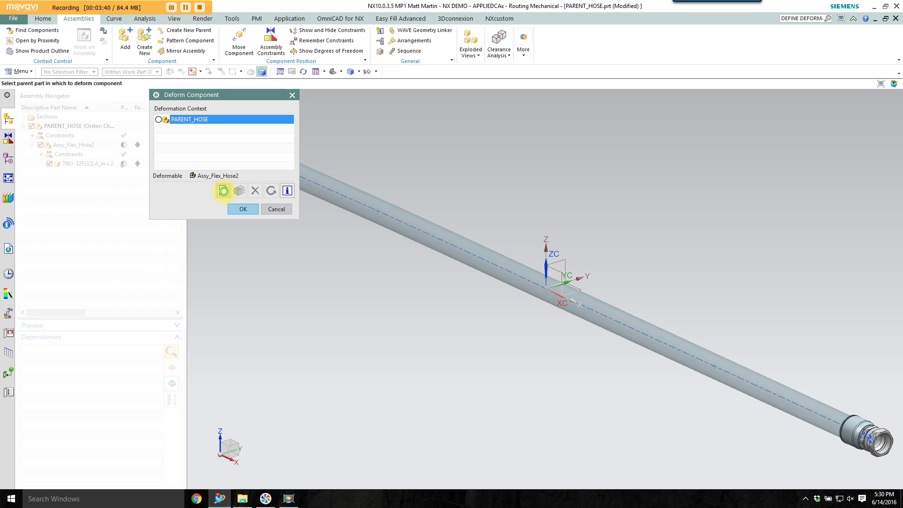
click(223, 190)
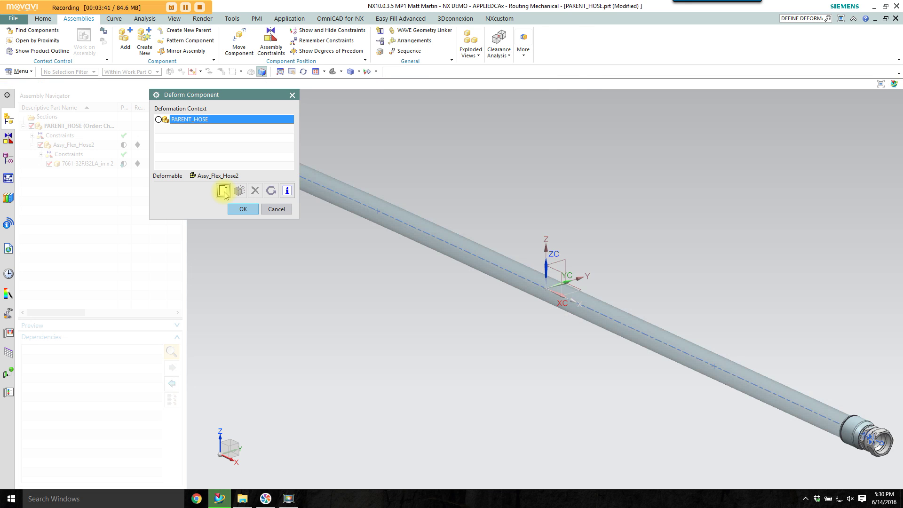
click(243, 209)
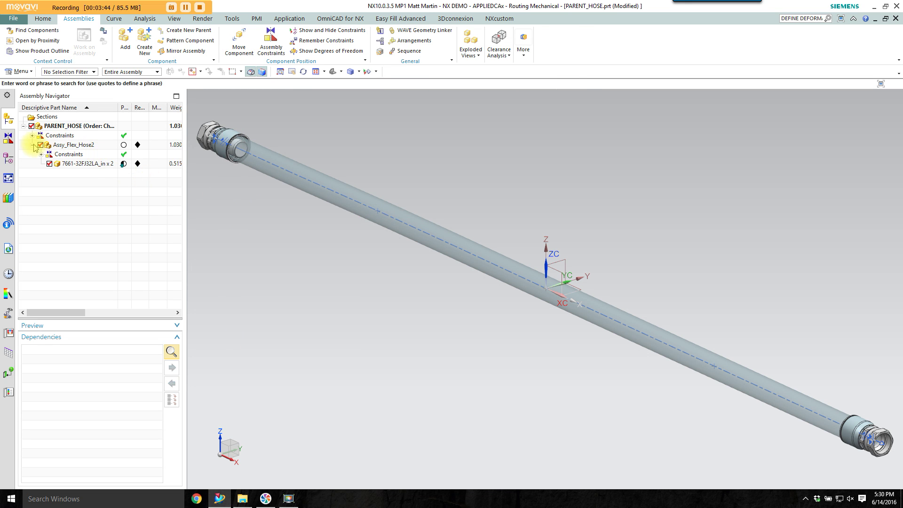
- Raise the fitting at the hose's negative-X end dynamically, shift it along Y and rotate it to bend the hose
click(257, 137)
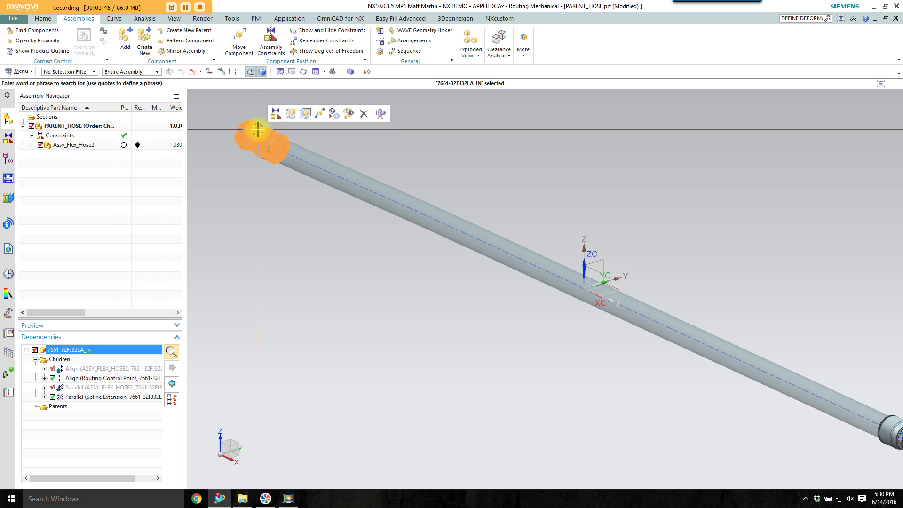
click(321, 113)
shift+middle_drag(380, 159, 526, 250)
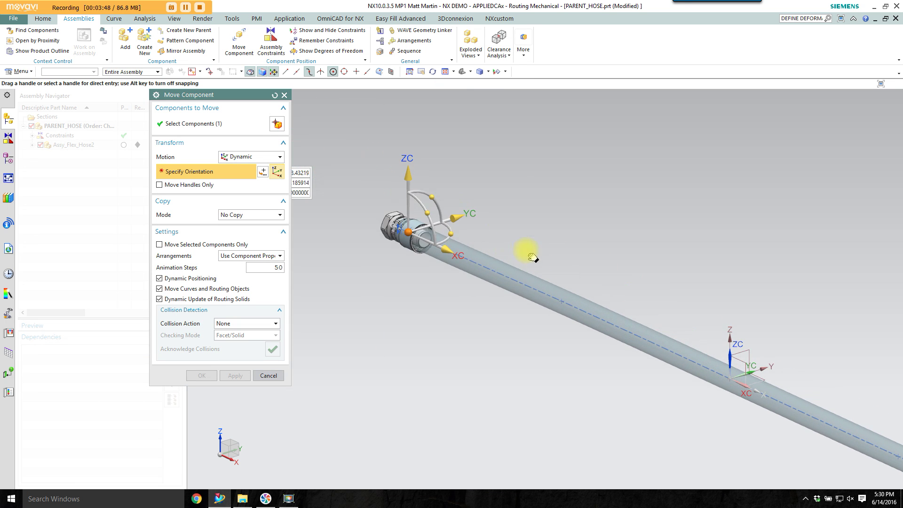
drag(409, 181, 409, 143)
drag(450, 197, 587, 184)
drag(541, 163, 537, 142)
click(215, 369)
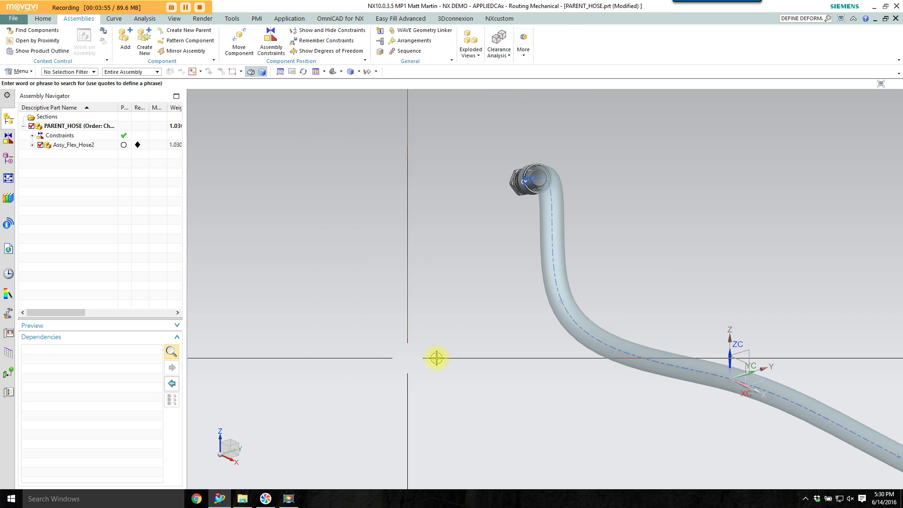
- Start moving the fitting at the hose's positive-X end dynamically and shift it along Y to -3.7
middle_drag(436, 358, 633, 254)
scroll(633, 254, up, 4)
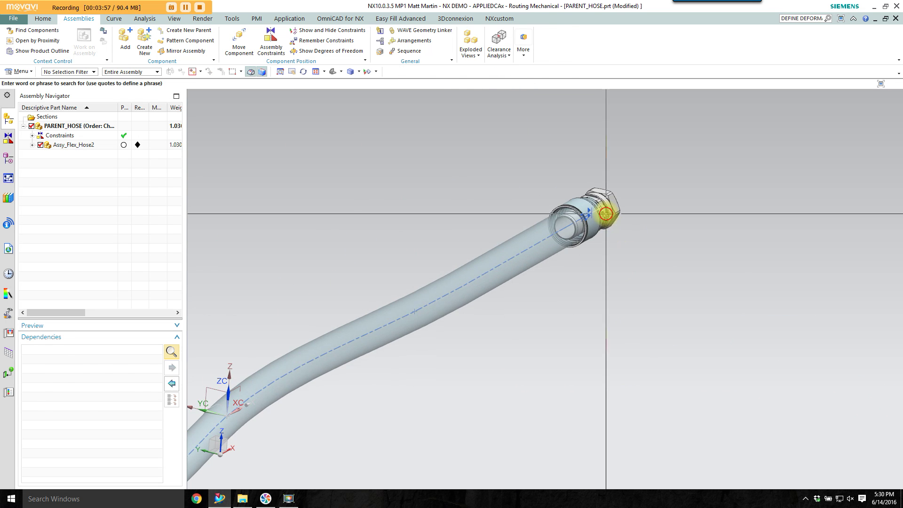
click(607, 214)
key(Escape)
click(629, 193)
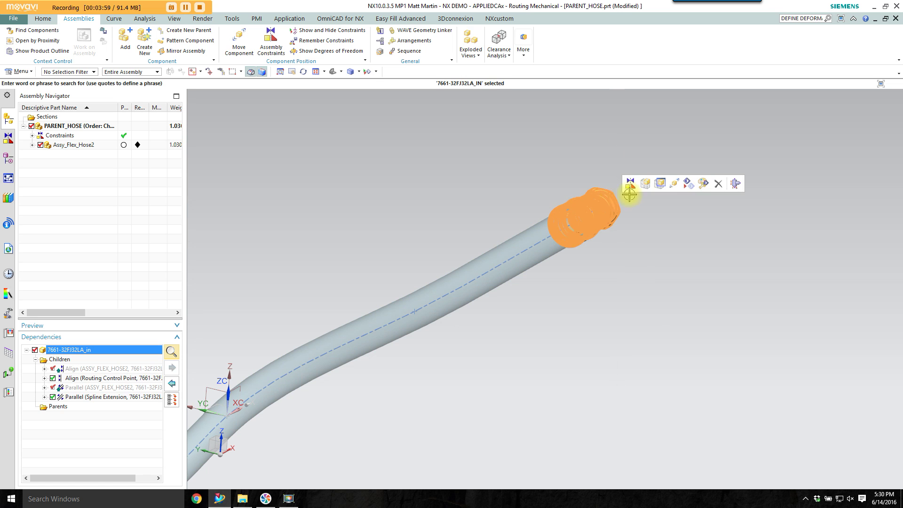
click(676, 183)
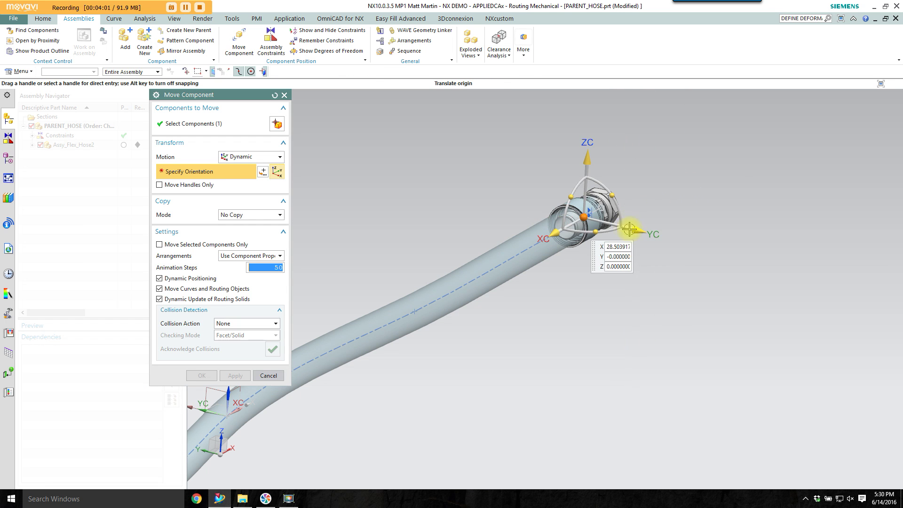
drag(629, 230, 705, 297)
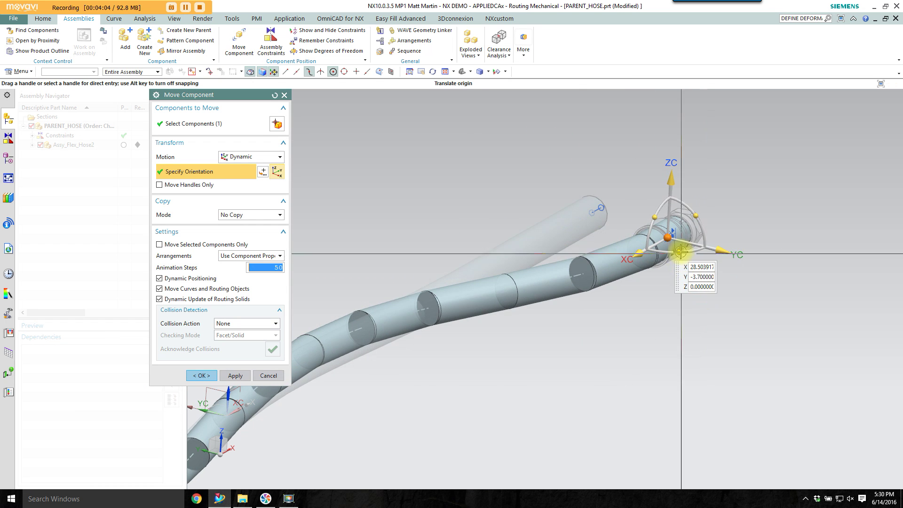
- Rotate the positive-X fitting 90 degrees about the YC axis and apply the component move
drag(681, 254, 666, 241)
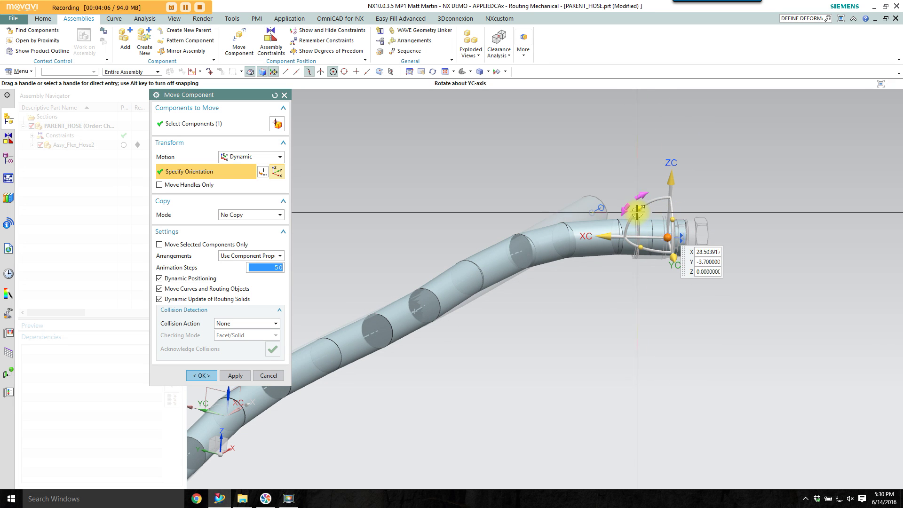
click(636, 212)
text(90)
key(Return)
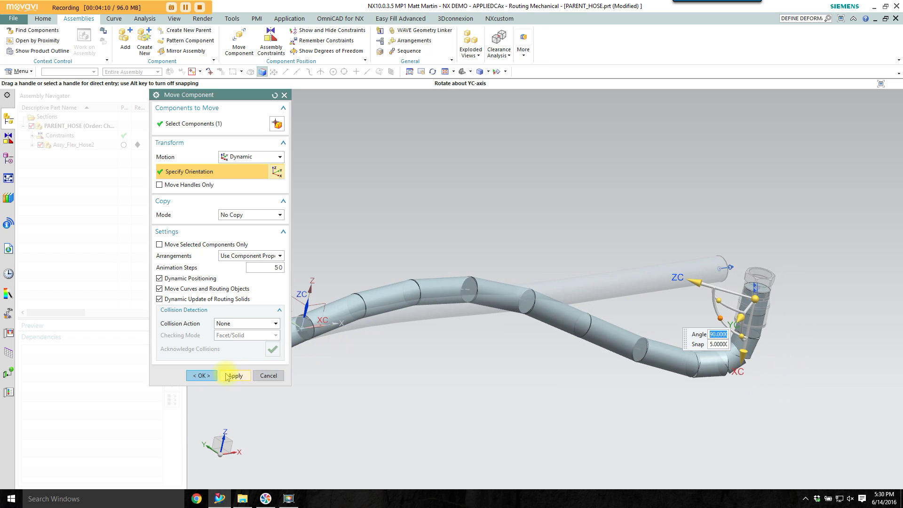
click(201, 375)
- Edit the hose's spline path and shift Point 3 along Y to 2, then accept the path
key(ctrl+alt+f)
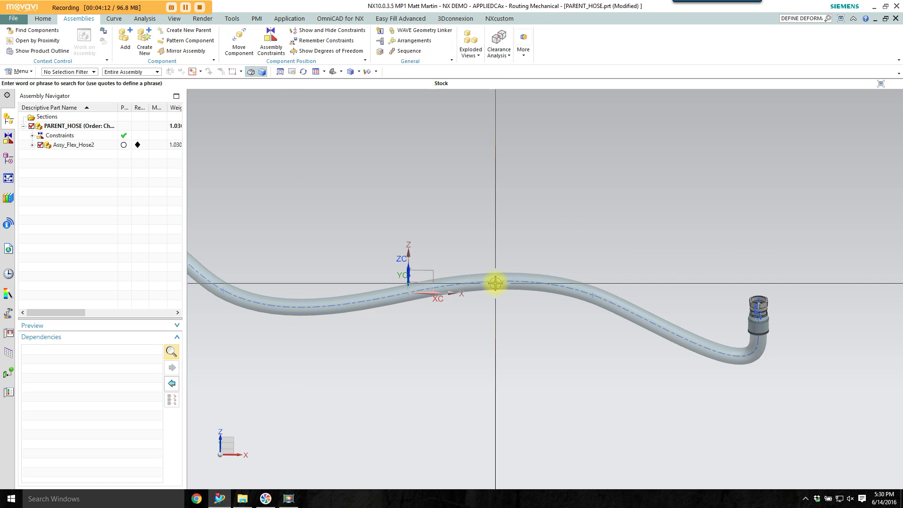
double_click(494, 282)
middle_drag(530, 322, 604, 323)
click(567, 297)
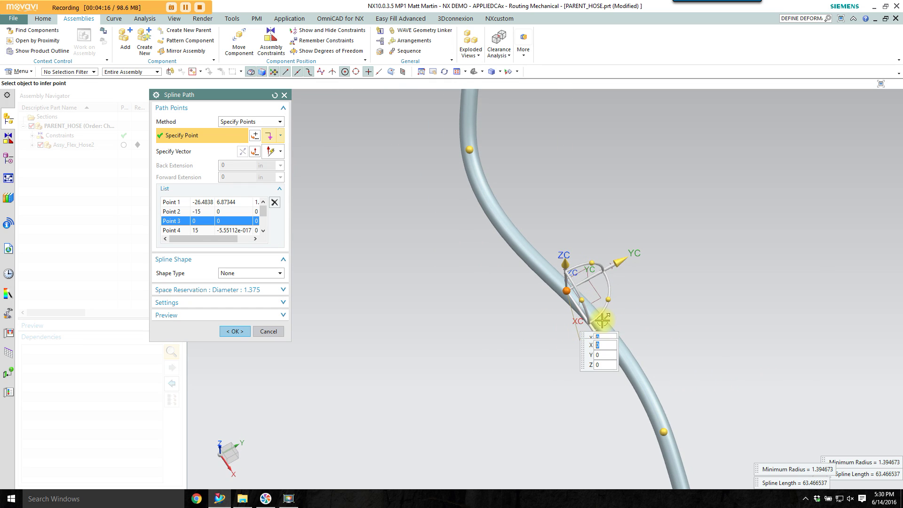
key(F8)
drag(629, 288, 693, 284)
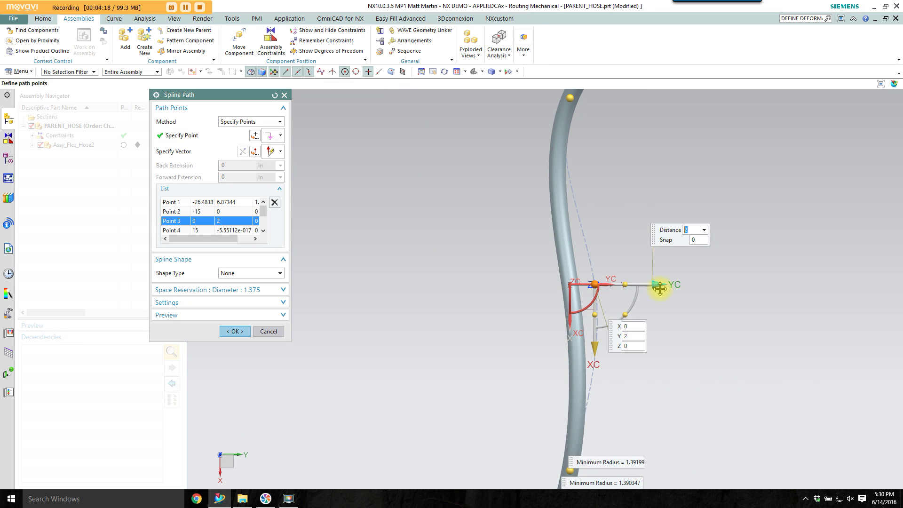
middle_click(701, 304)
- Edit the spline path again, raise Point 2 by 2 to 3 in along Z, and accept the path
middle_drag(693, 277, 473, 312)
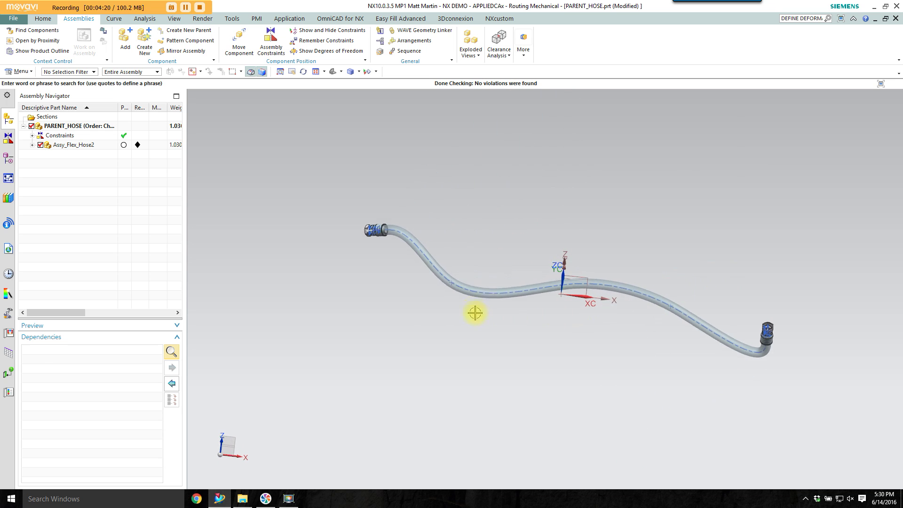
double_click(473, 290)
click(452, 283)
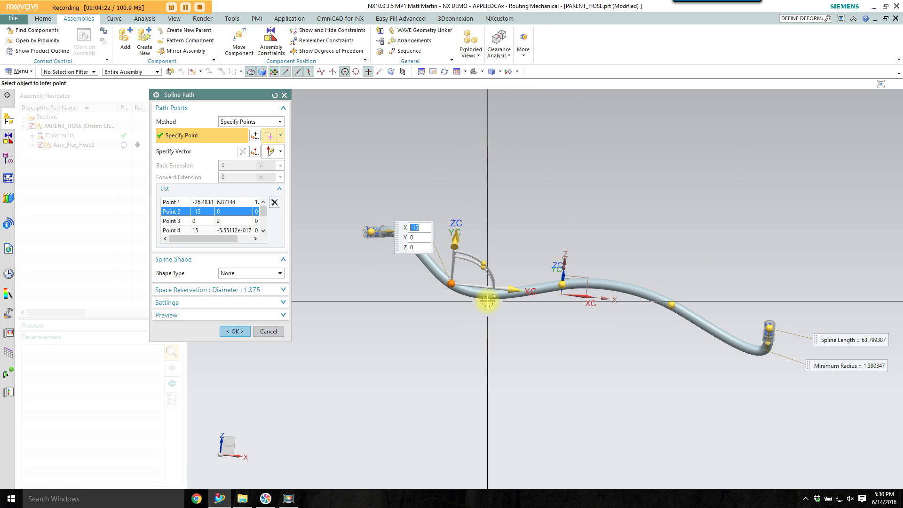
key(F8)
drag(454, 226, 455, 207)
middle_click(535, 387)
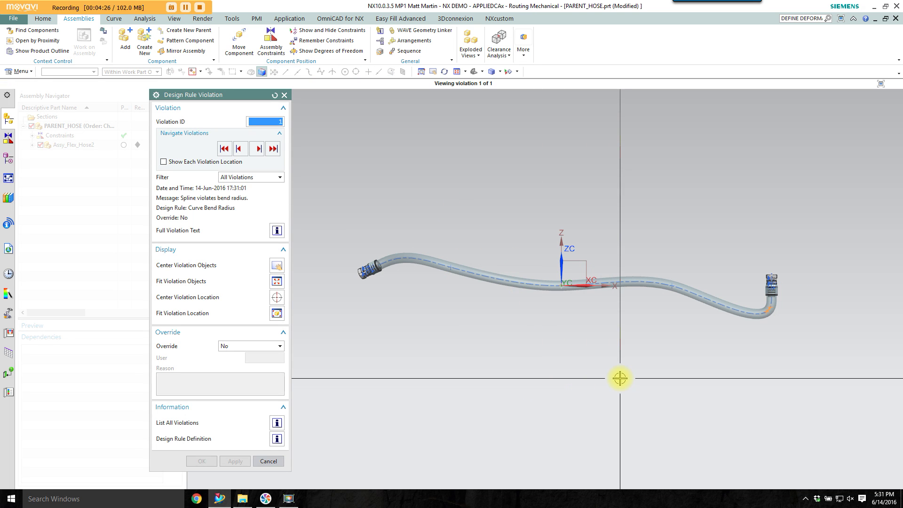
- Examine the bend radius violation near the positive-X fitting, center the view on the violating objects, and close the report
scroll(715, 356, up, 5)
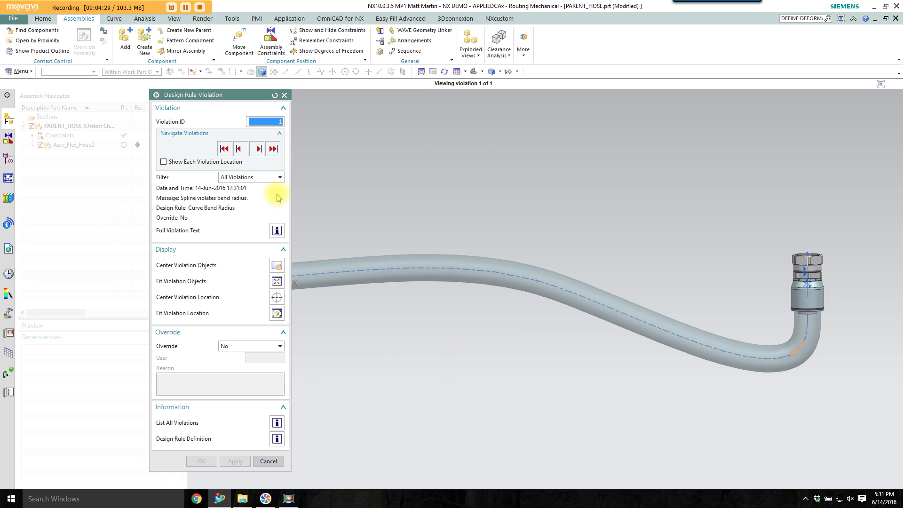
click(277, 264)
click(268, 461)
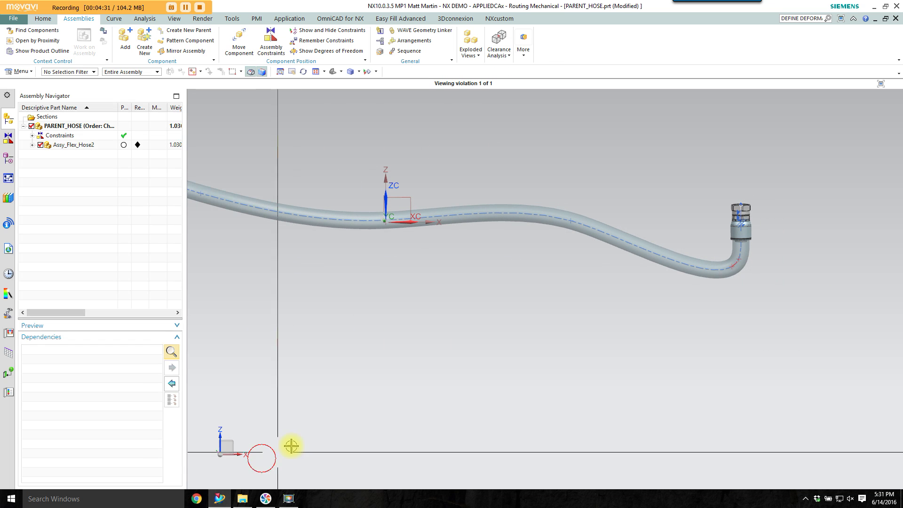
- Lower Point 4 of the spline path along Z to ease the bend, accept the path, and restore the home view
double_click(664, 257)
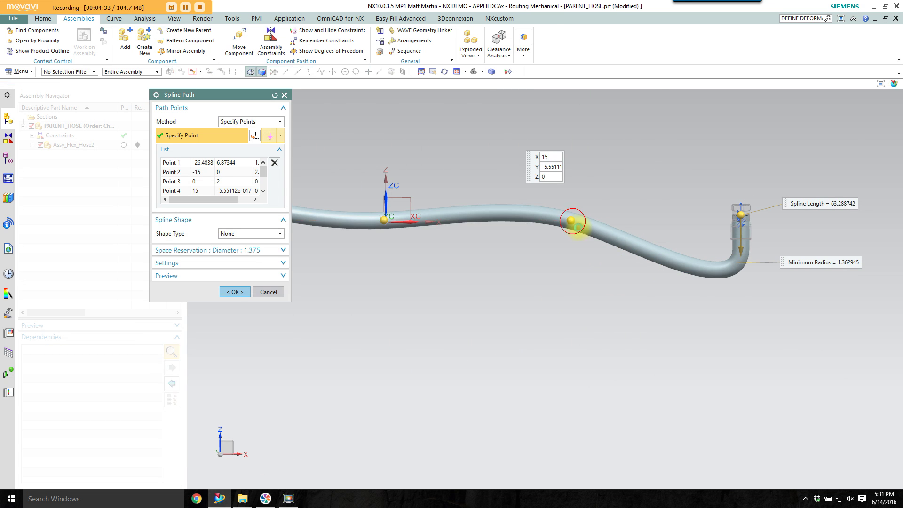
click(571, 221)
drag(570, 156, 570, 188)
middle_click(405, 309)
scroll(457, 311, down, 3)
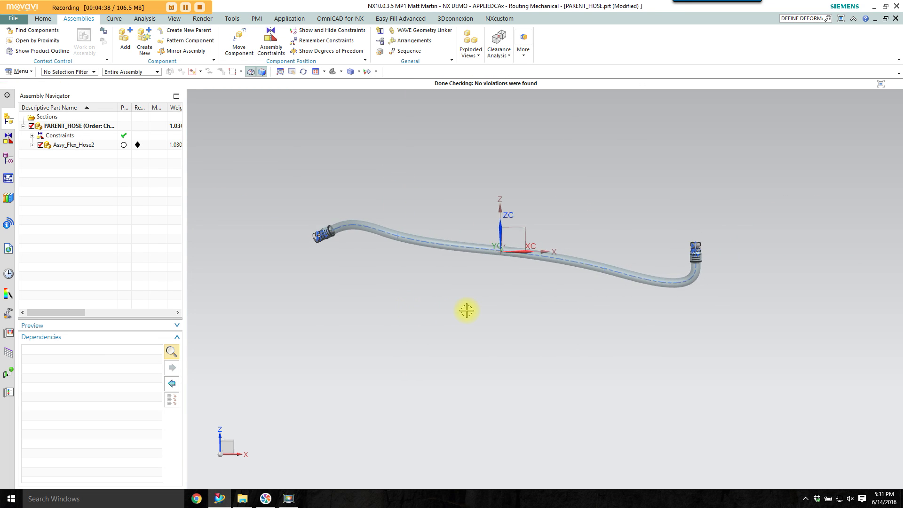
key(Home)
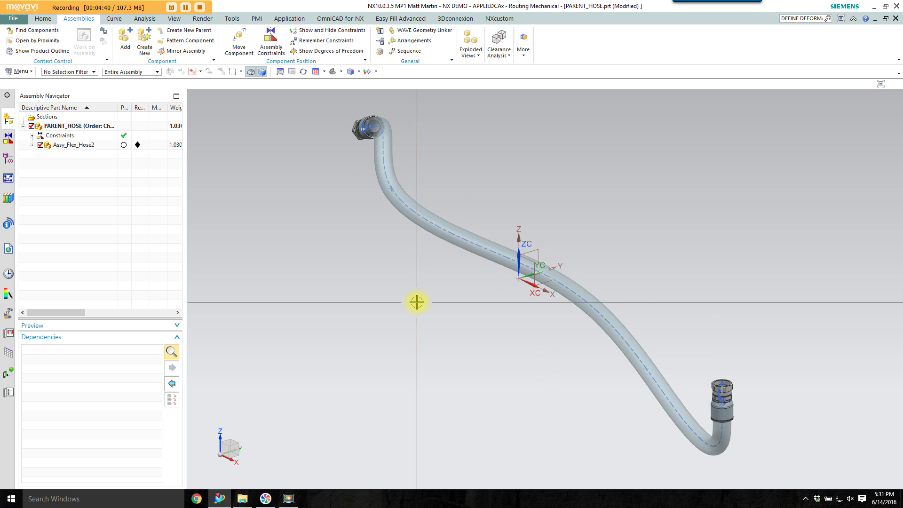